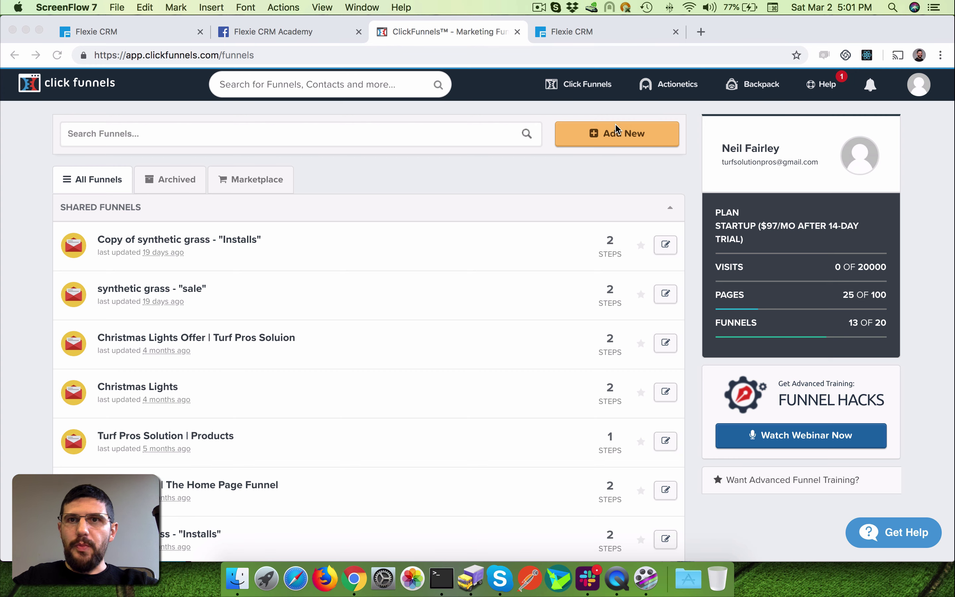
# - Bring up the Build a Funnel dialog from the ClickFunnels funnels list with Add New
pyautogui.click(549, 176)
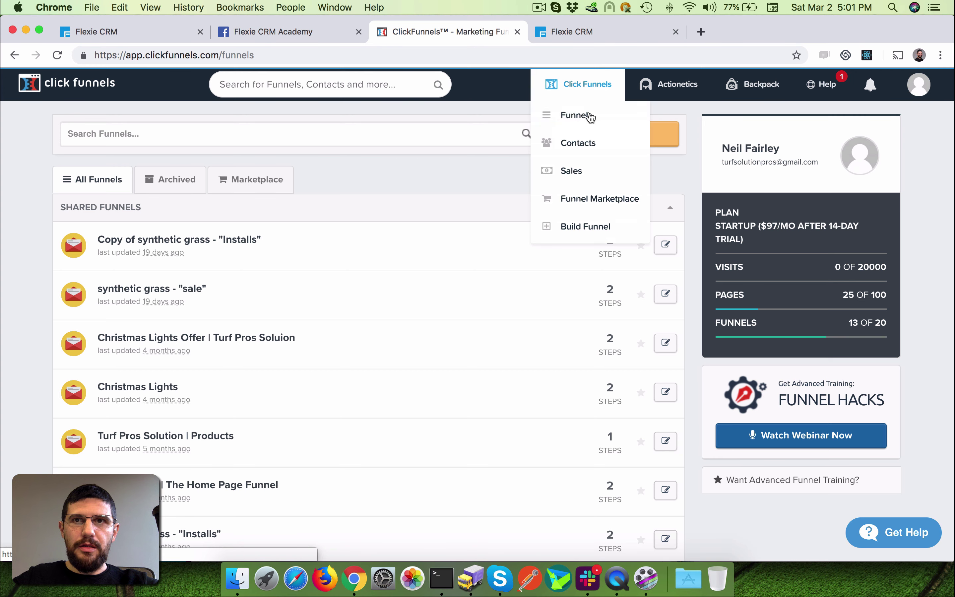
pyautogui.click(627, 137)
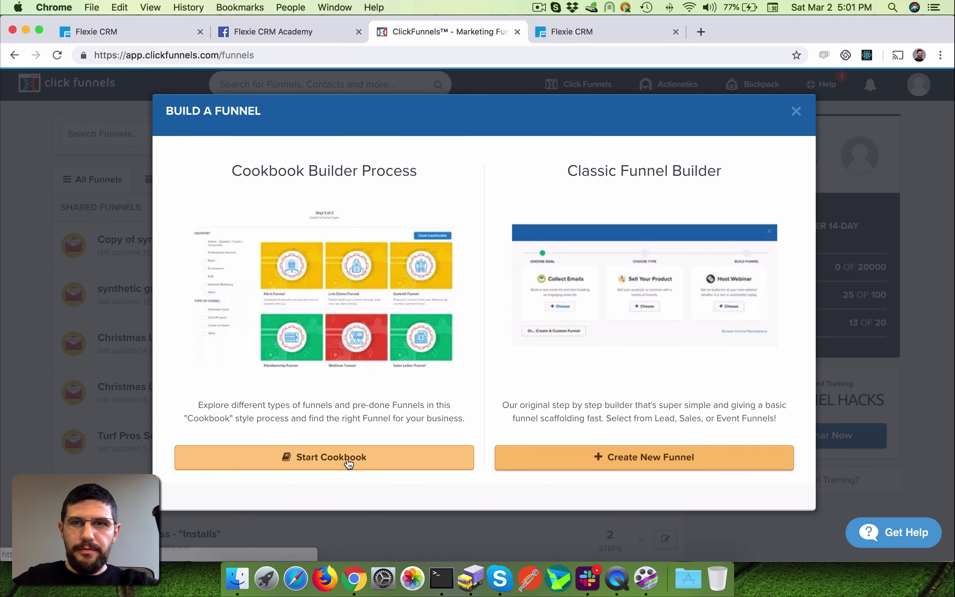
# - Build a Collect Emails classic funnel named 'Demo Flexie' with no group tag
pyautogui.click(651, 458)
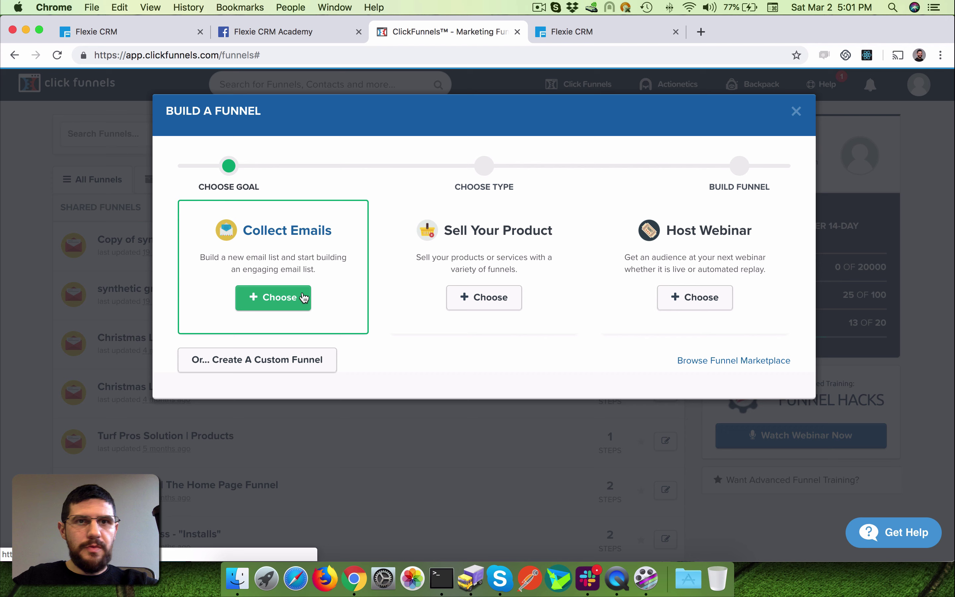
pyautogui.click(290, 296)
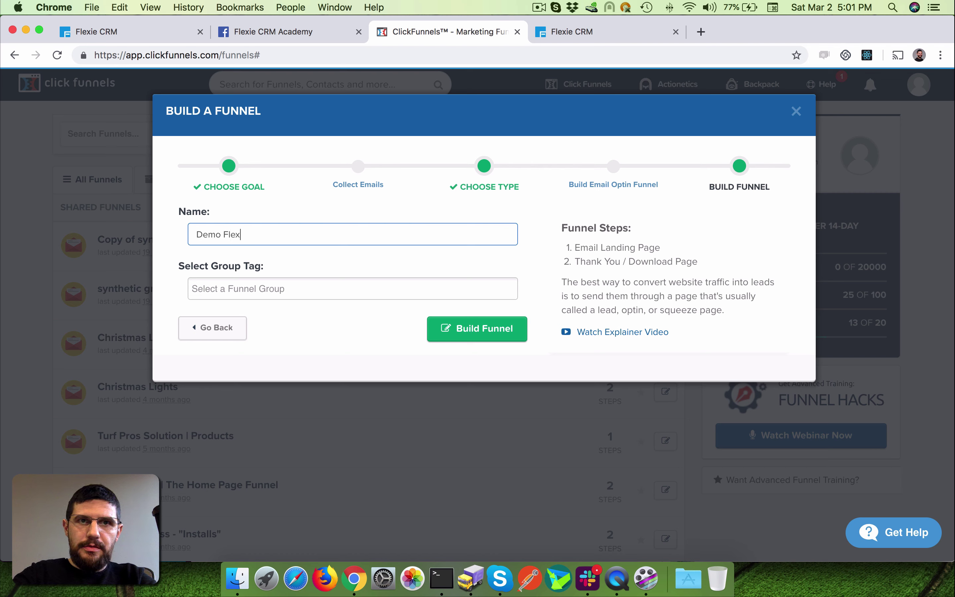
pyautogui.click(393, 283)
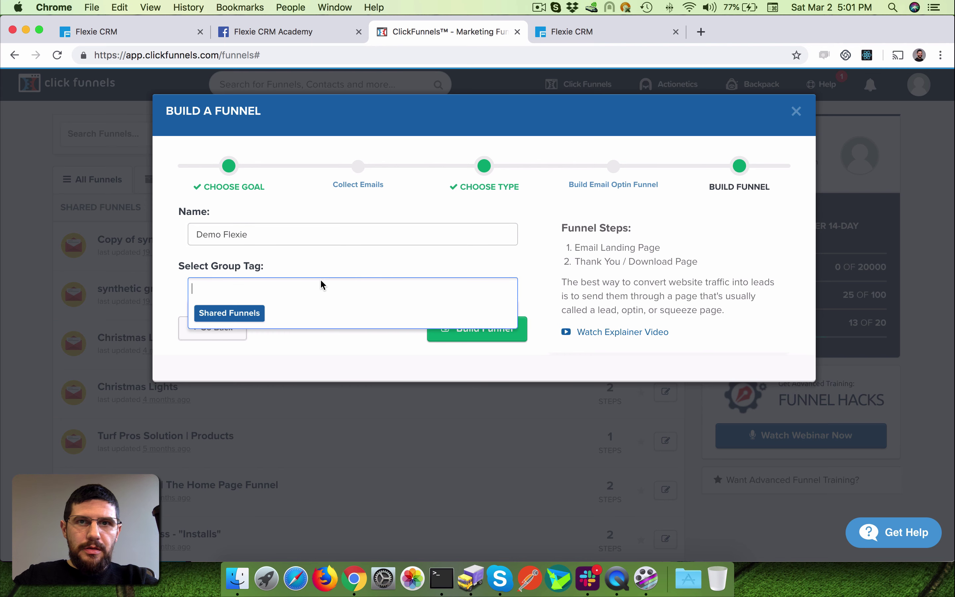
pyautogui.click(434, 335)
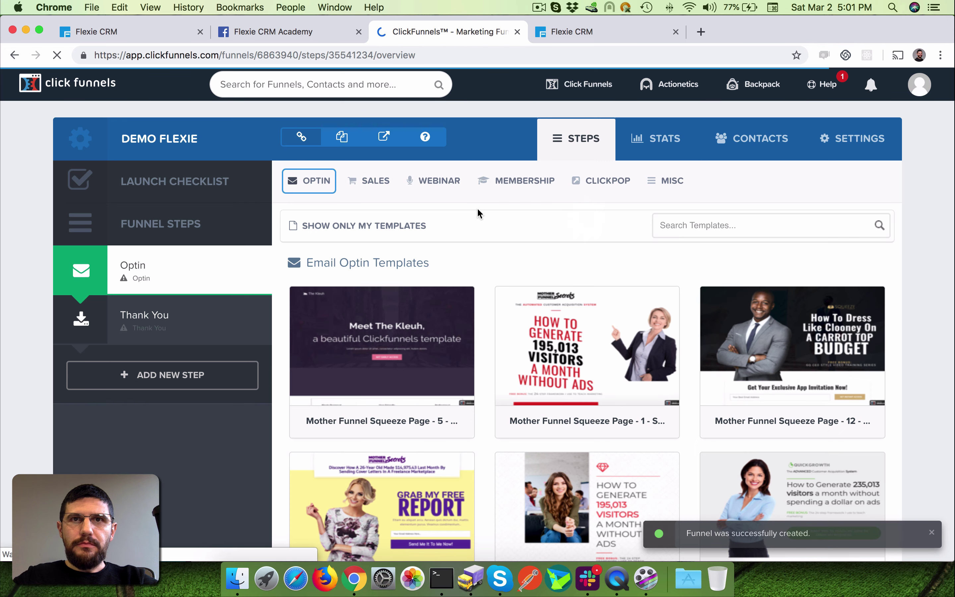
# - Choose the 'Meet The Kleuh' email optin template for the Optin step's page
pyautogui.scroll(-1, 342, 265)
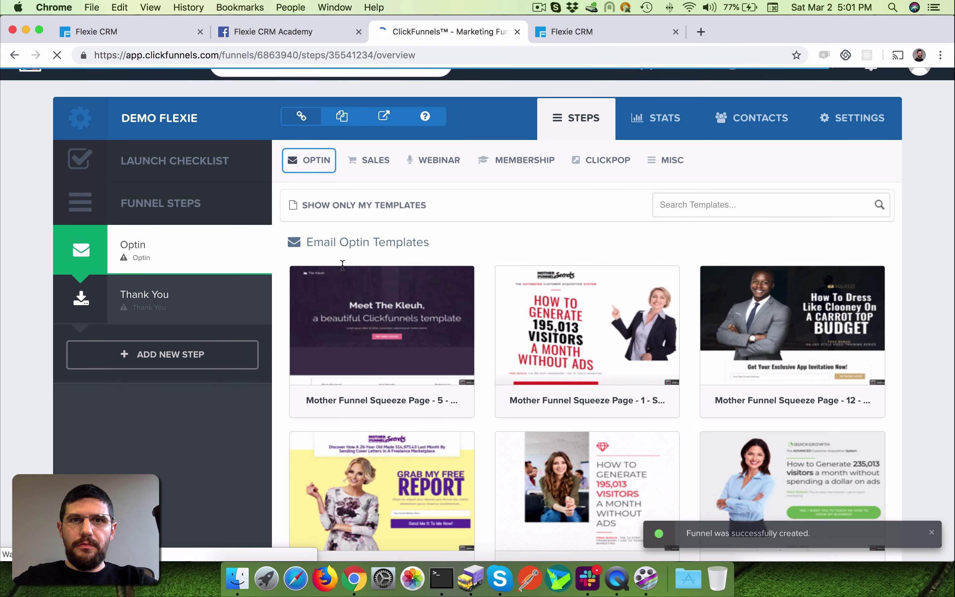
pyautogui.scroll(-4, 445, 280)
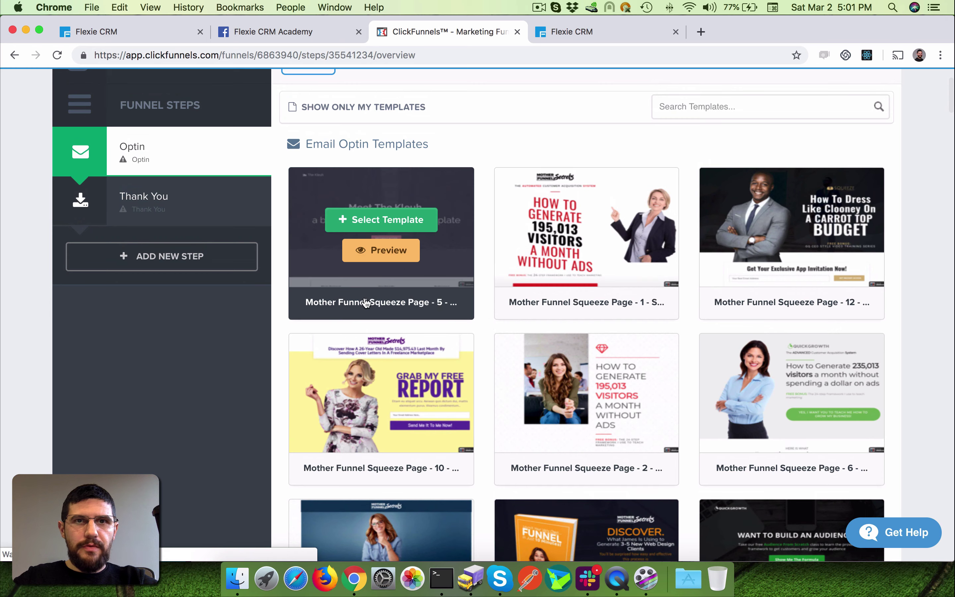
pyautogui.click(381, 220)
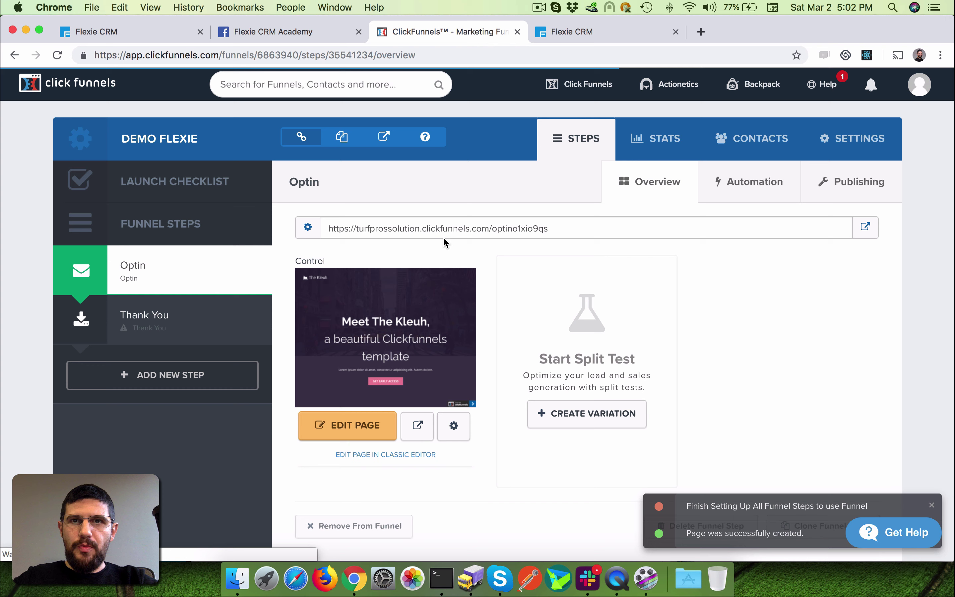
# - Open the optin step's live page in a new tab and look it over
pyautogui.click(354, 228)
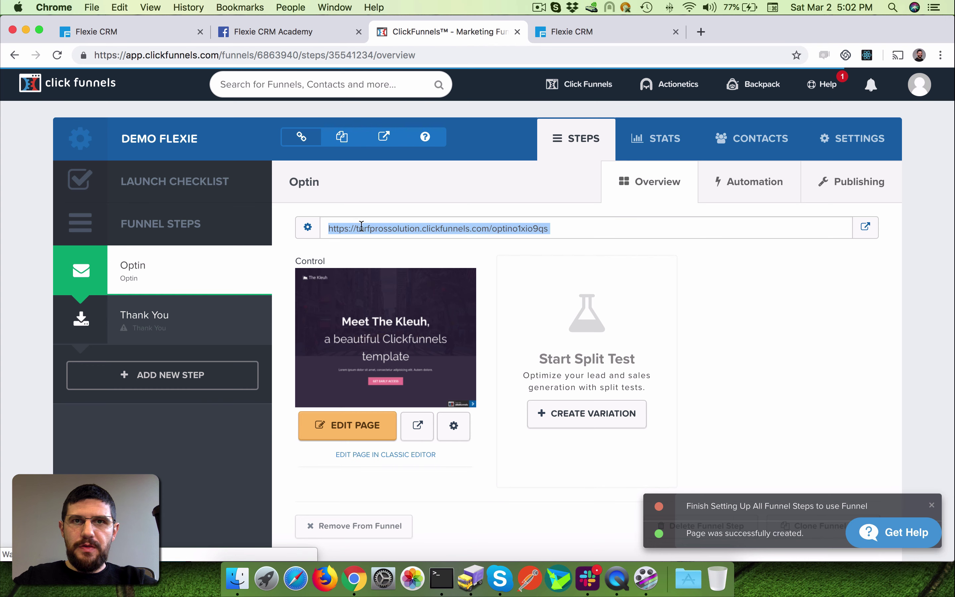
pyautogui.rightClick(525, 226)
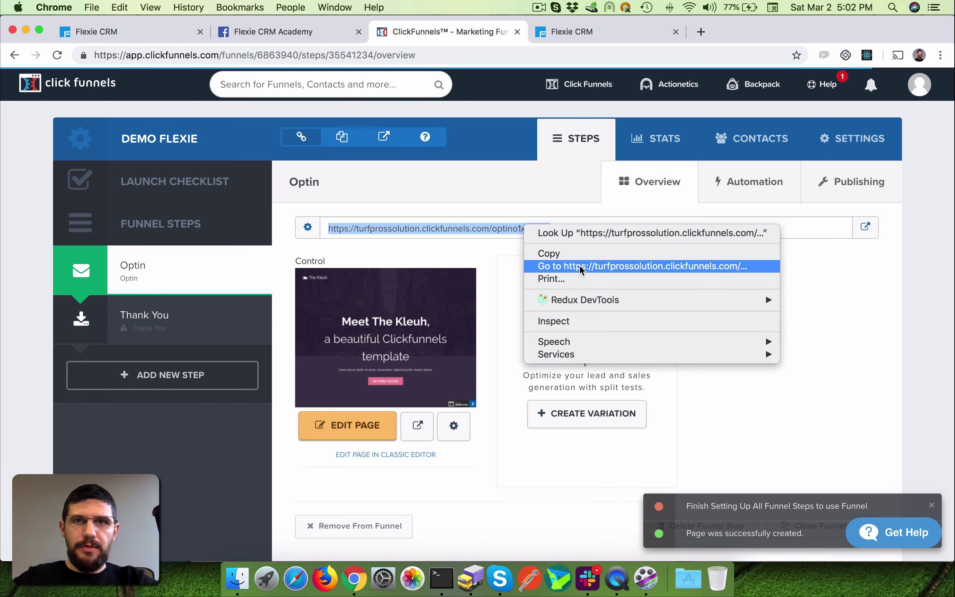
pyautogui.click(649, 269)
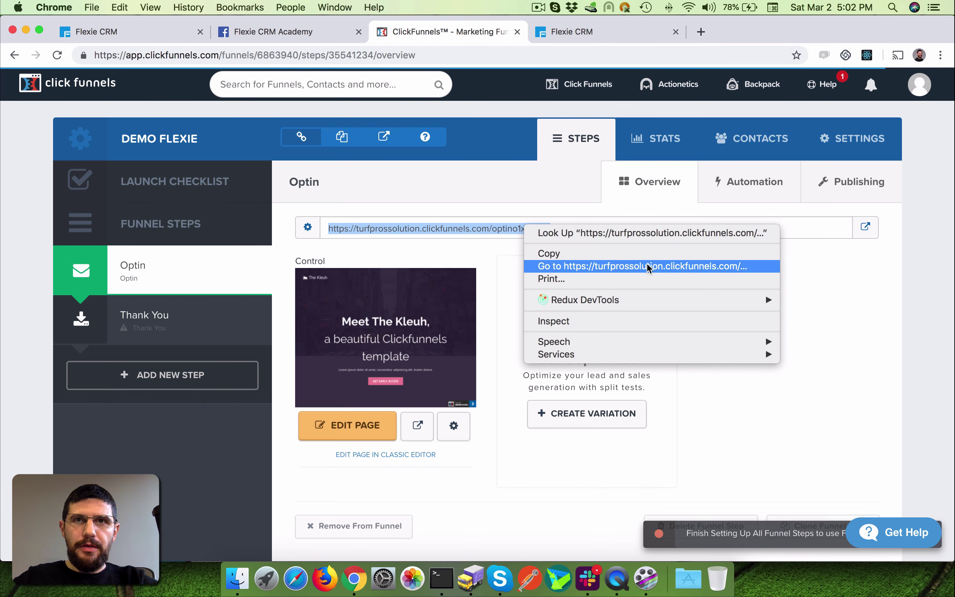
pyautogui.scroll(-10, 737, 430)
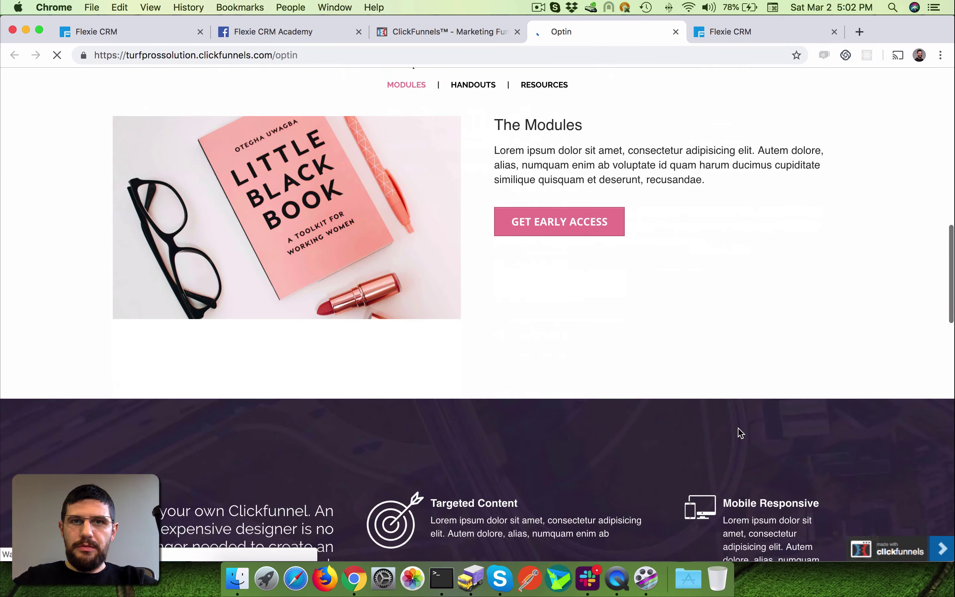
pyautogui.scroll(-5, 740, 432)
pyautogui.scroll(10, 739, 432)
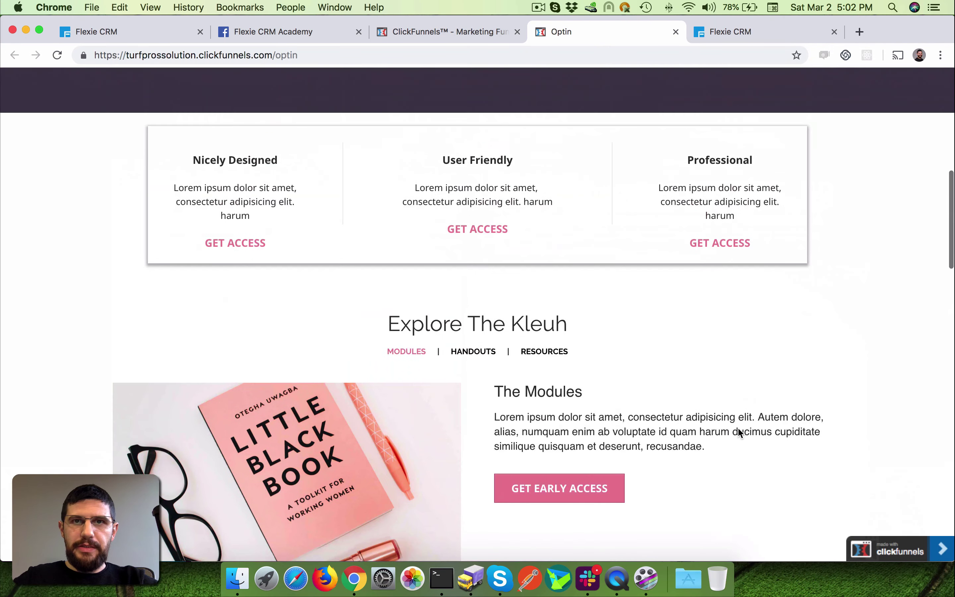
pyautogui.scroll(10, 738, 427)
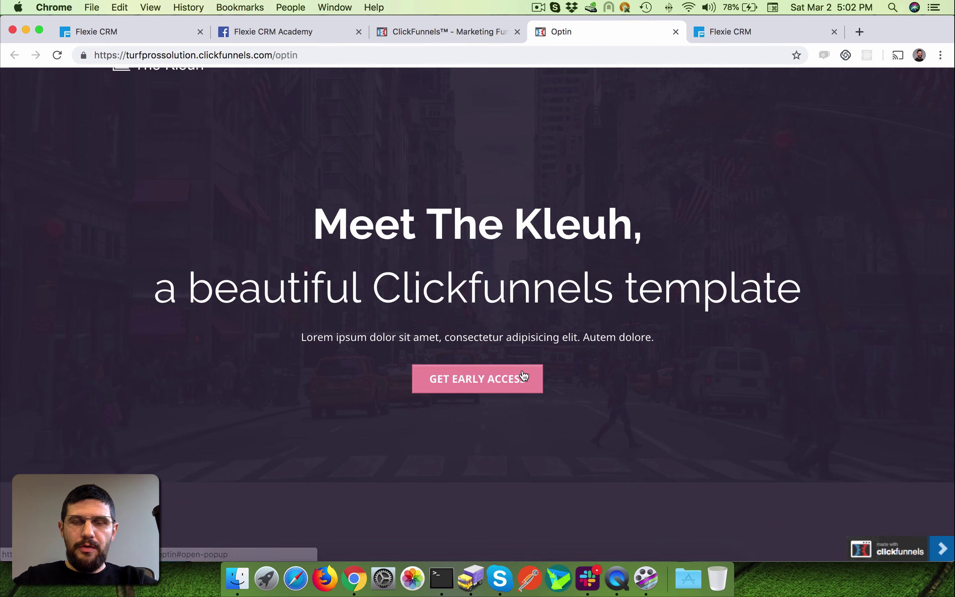
# - Open the GET EARLY ACCESS form, clear the prefilled email and first name, then close it
pyautogui.click(489, 385)
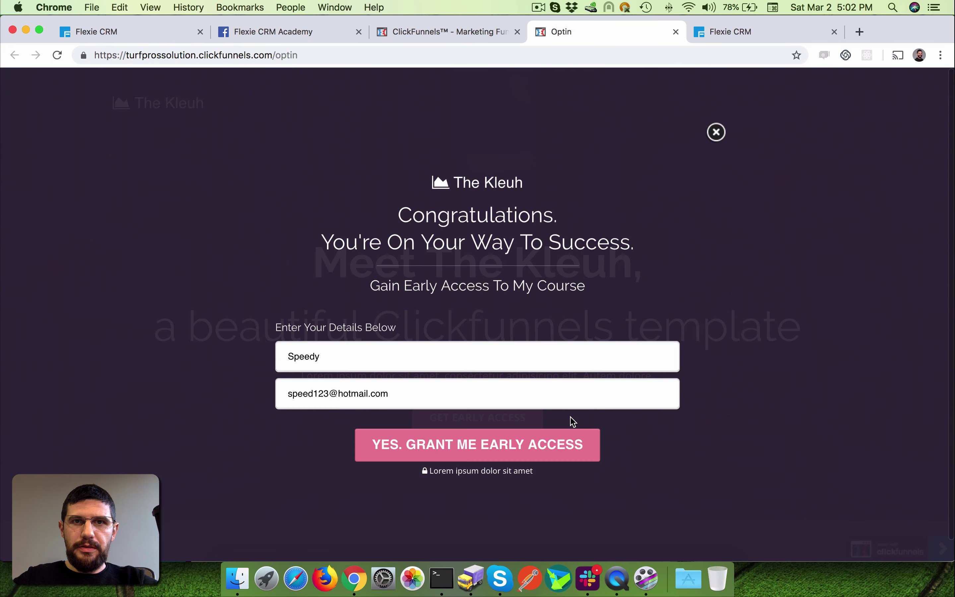
pyautogui.click(405, 357)
pyautogui.moveTo(440, 394); pyautogui.dragTo(254, 399)
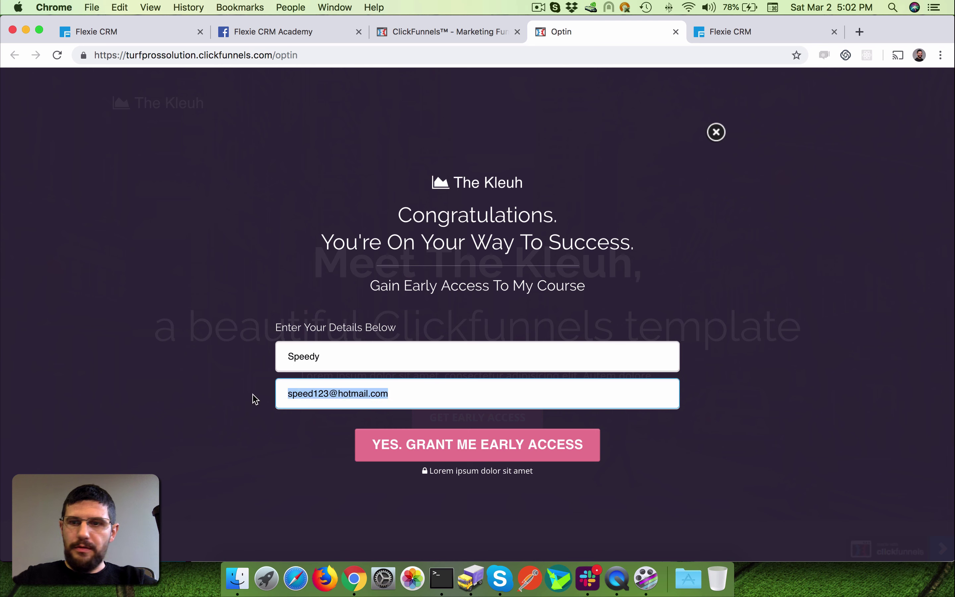
pyautogui.press('BackSpace')
pyautogui.doubleClick(334, 356)
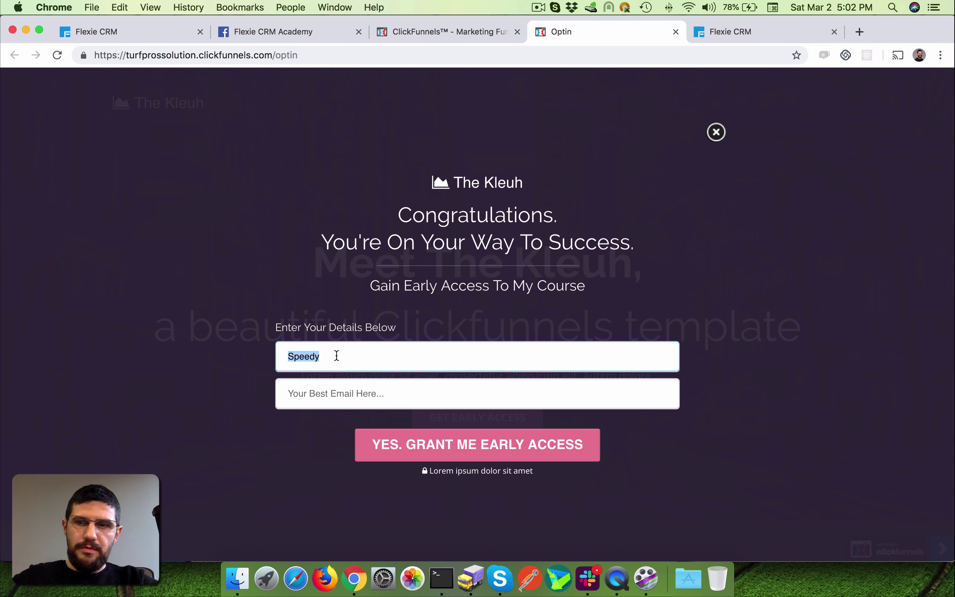
pyautogui.press('BackSpace')
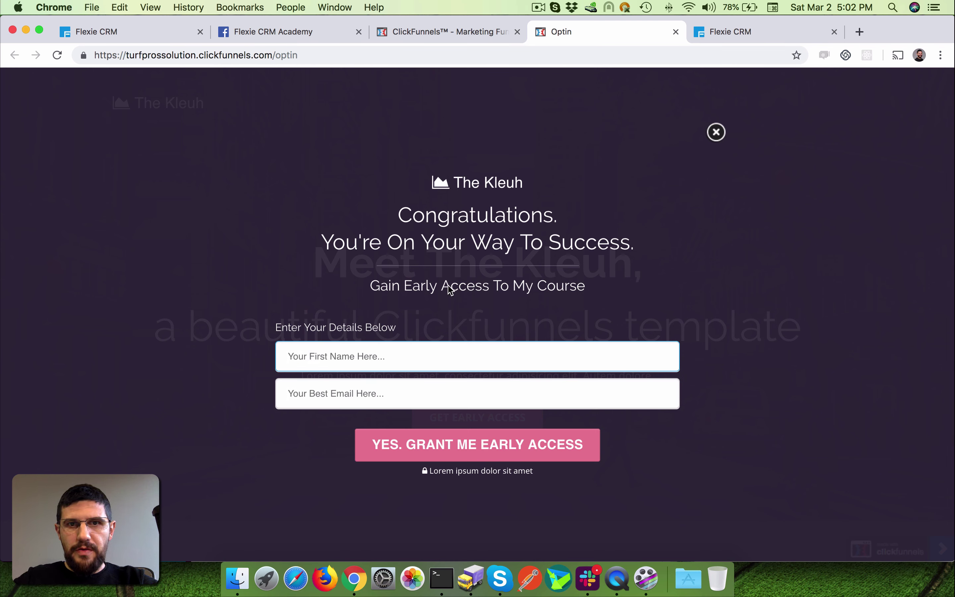
pyautogui.click(720, 166)
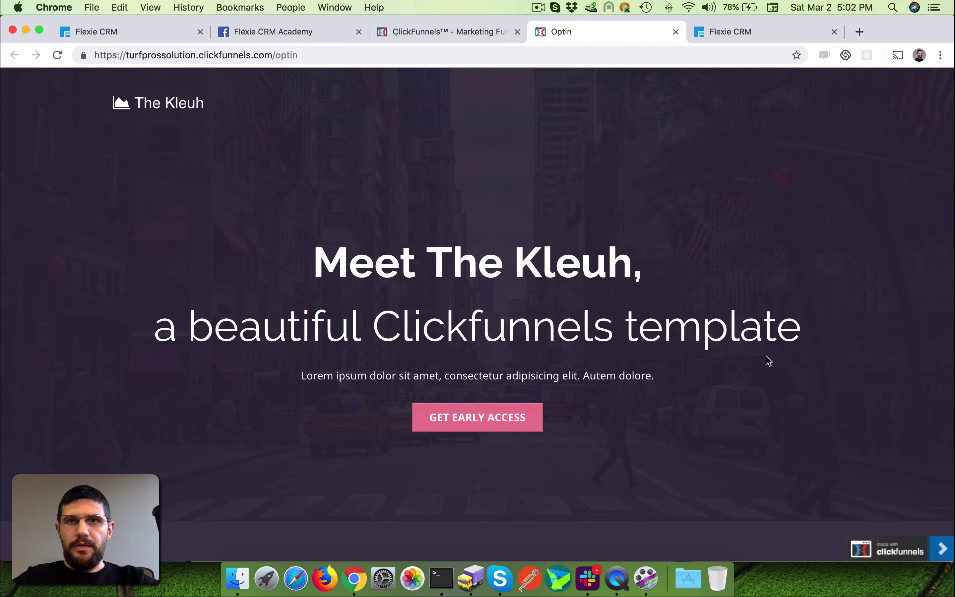
# - Open the Demo Flexie funnel settings, leaving the domain and path unchanged
pyautogui.click(466, 31)
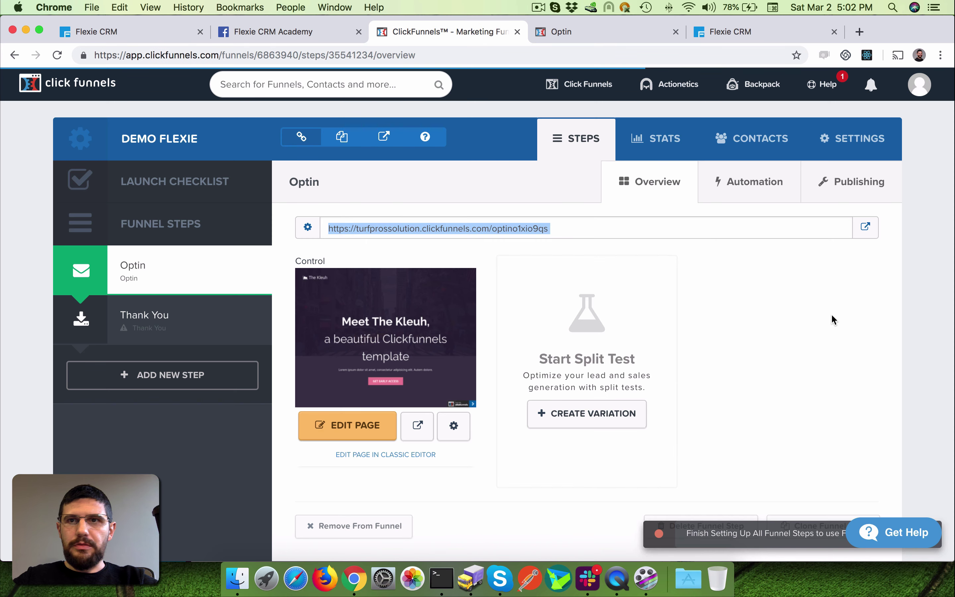
pyautogui.click(924, 267)
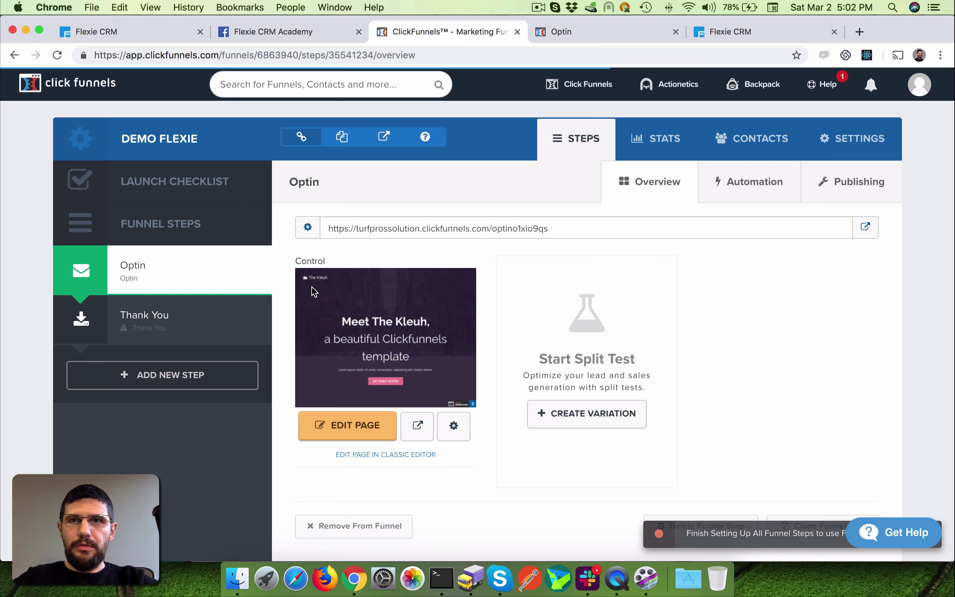
pyautogui.scroll(-2, 316, 290)
pyautogui.click(841, 120)
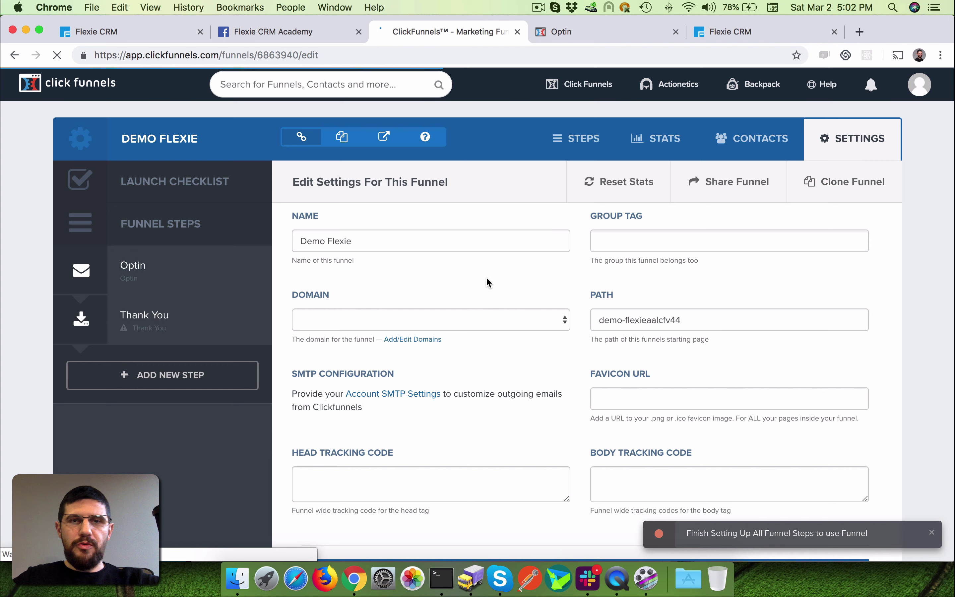
pyautogui.click(452, 319)
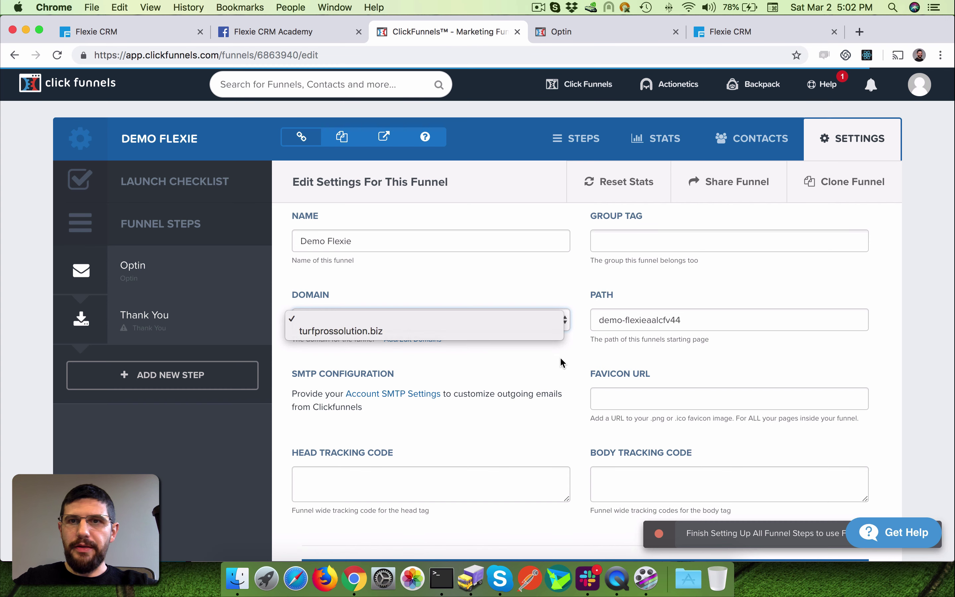
pyautogui.click(771, 319)
pyautogui.tripleClick(603, 322)
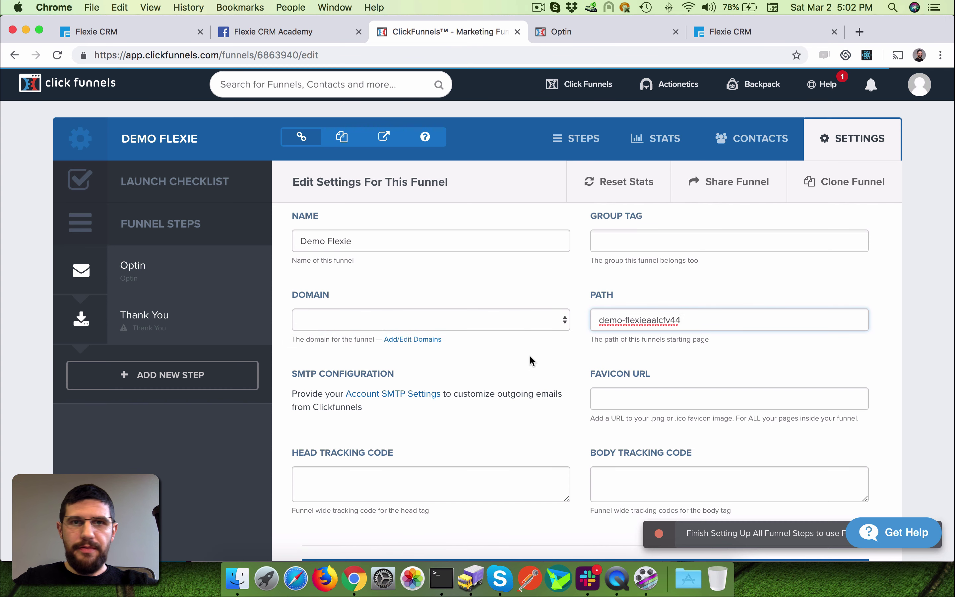
pyautogui.click(394, 389)
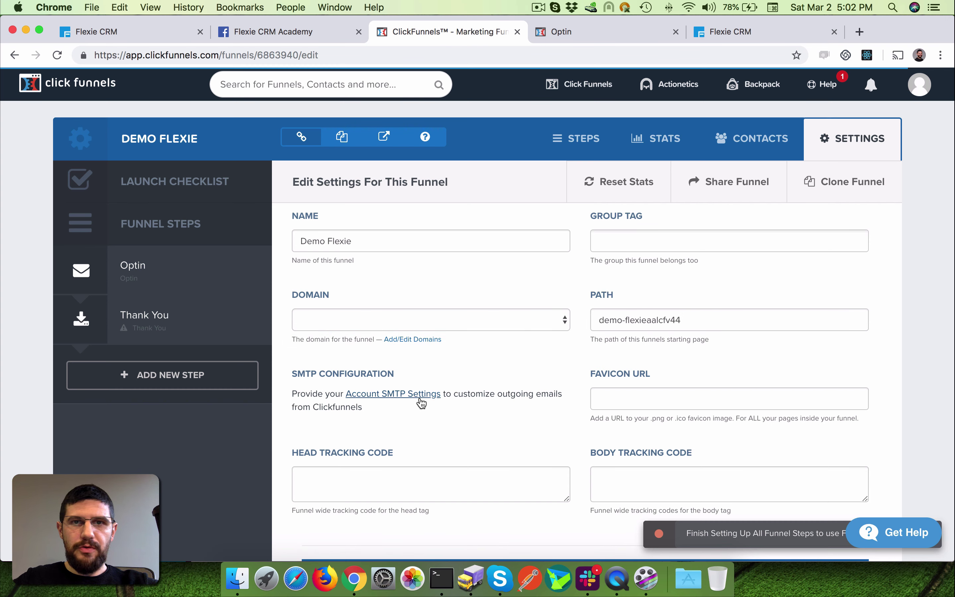
# - Scroll past the Zapier integrations and open the funnel's webhook management page
pyautogui.scroll(-15, 572, 352)
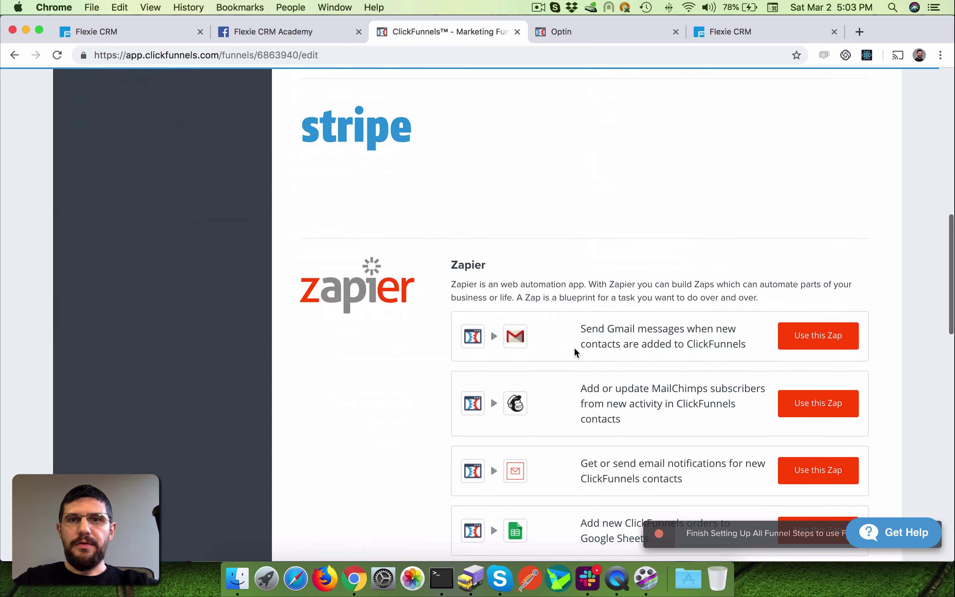
pyautogui.scroll(5, 574, 350)
pyautogui.scroll(-5, 574, 346)
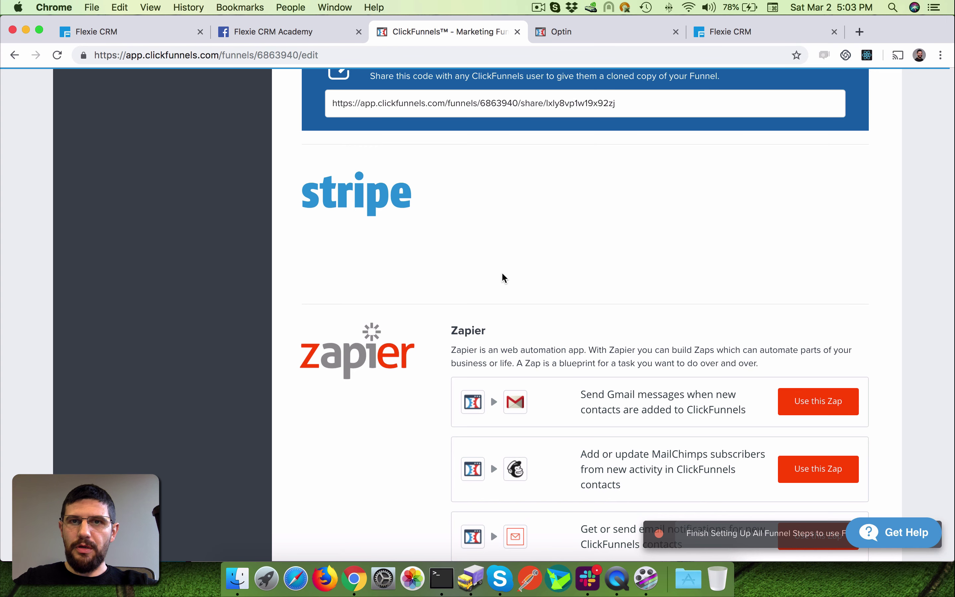
pyautogui.scroll(-1, 504, 277)
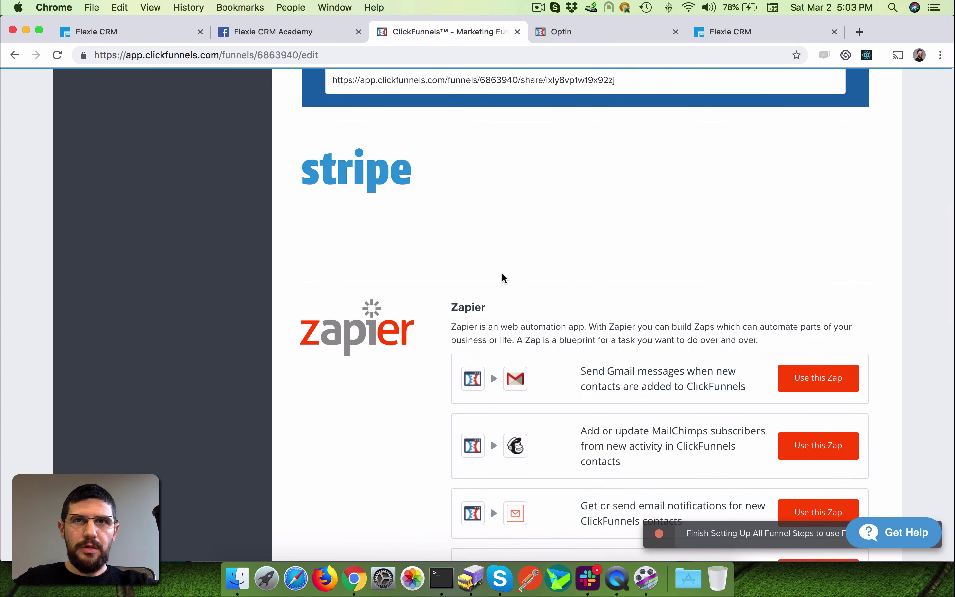
pyautogui.scroll(-4, 401, 252)
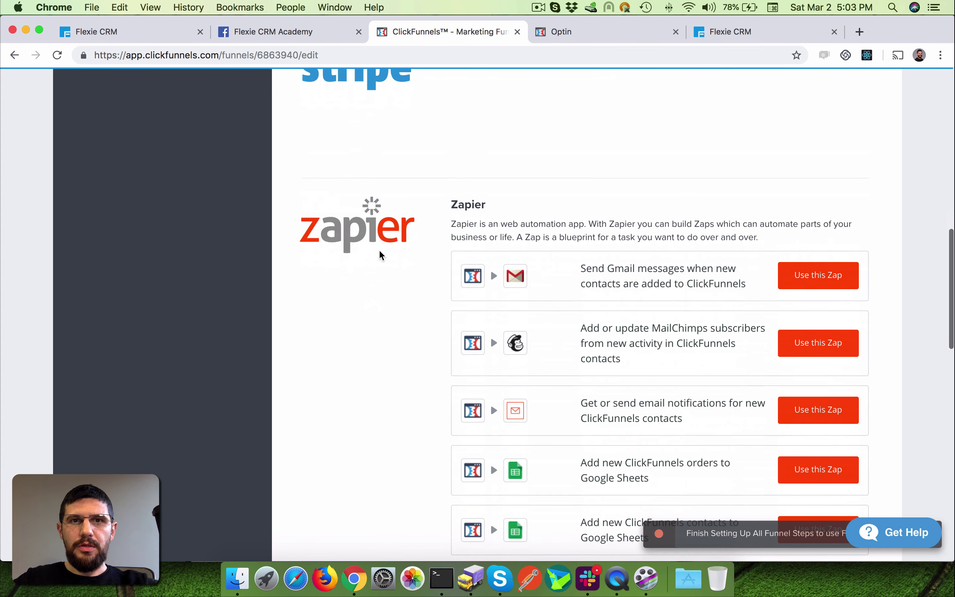
pyautogui.scroll(-20, 379, 252)
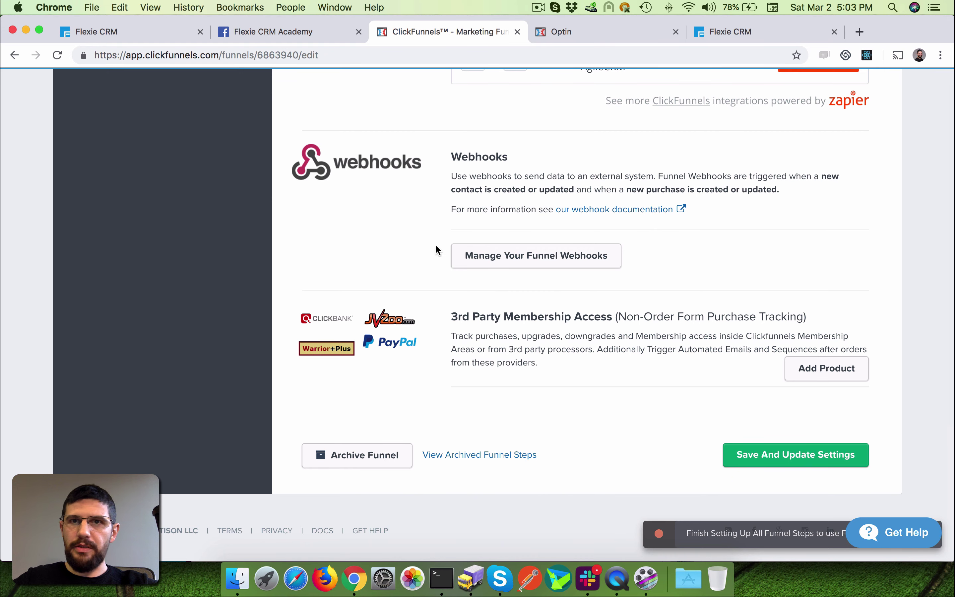
pyautogui.click(550, 254)
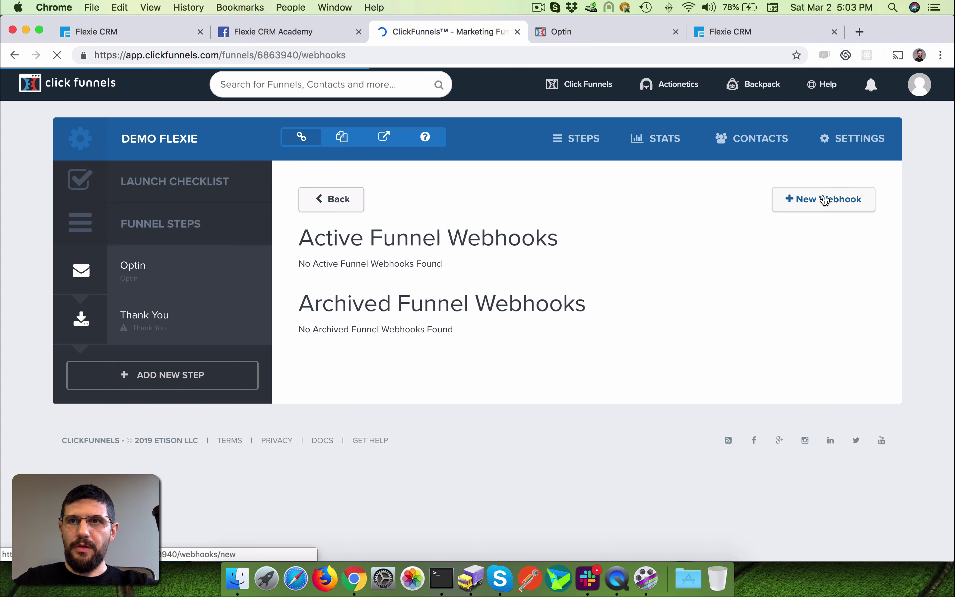
# - Start a new funnel webhook, review its requirements, and leave the URL empty
pyautogui.click(825, 199)
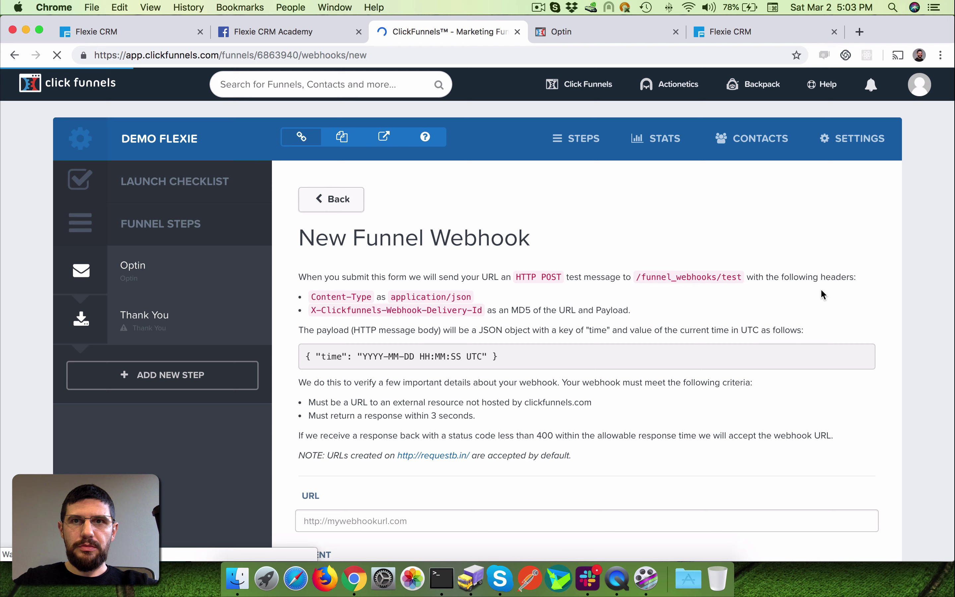
pyautogui.scroll(-6, 821, 294)
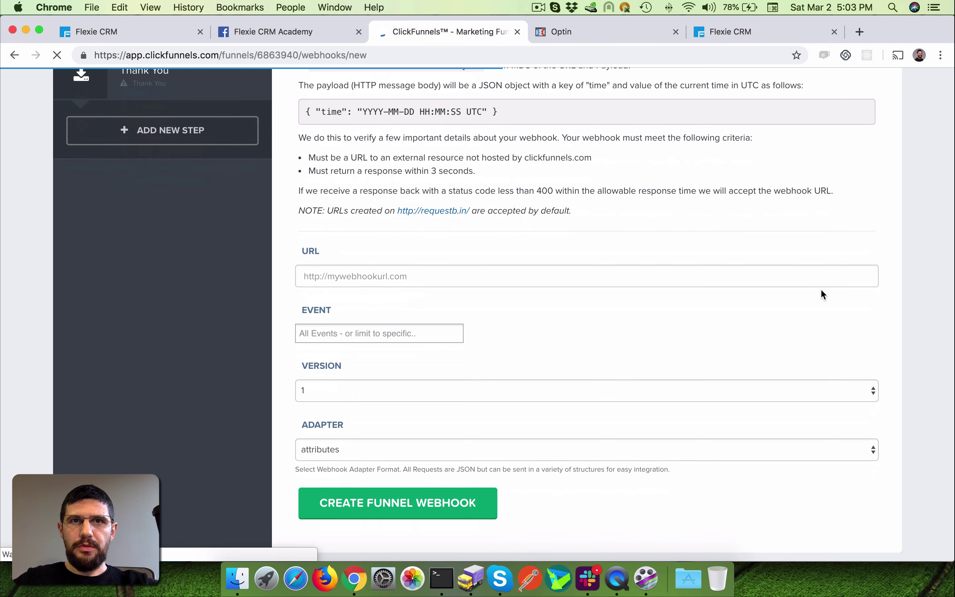
pyautogui.scroll(4, 821, 294)
pyautogui.moveTo(295, 173); pyautogui.dragTo(626, 353)
pyautogui.scroll(2, 675, 311)
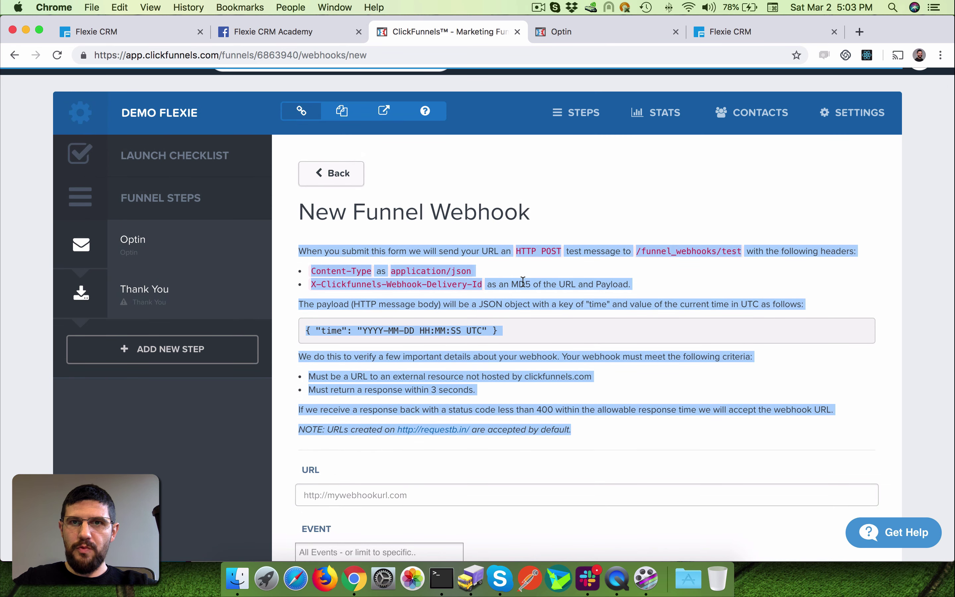
pyautogui.scroll(-7, 494, 292)
pyautogui.scroll(3, 411, 257)
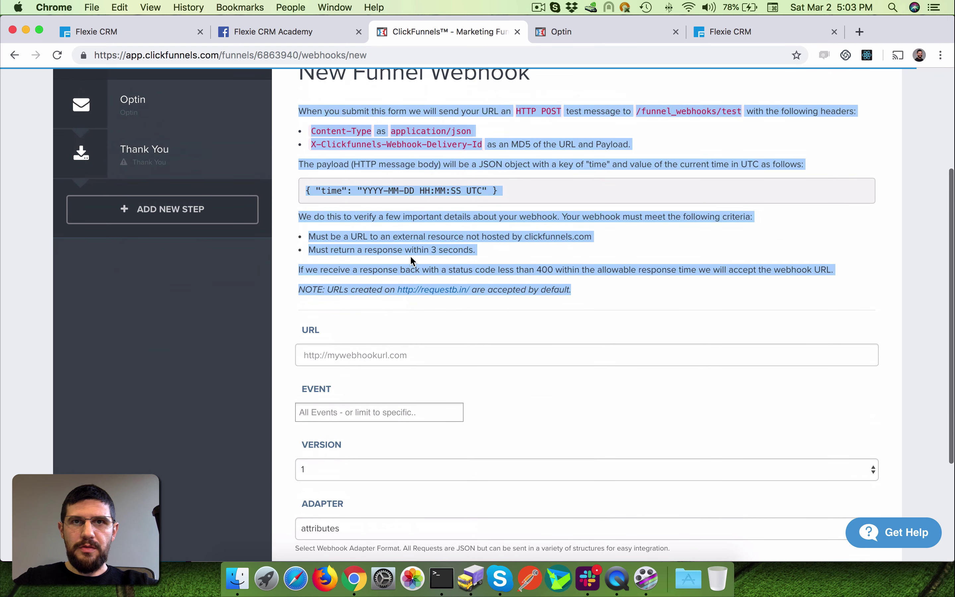
pyautogui.scroll(-4, 573, 253)
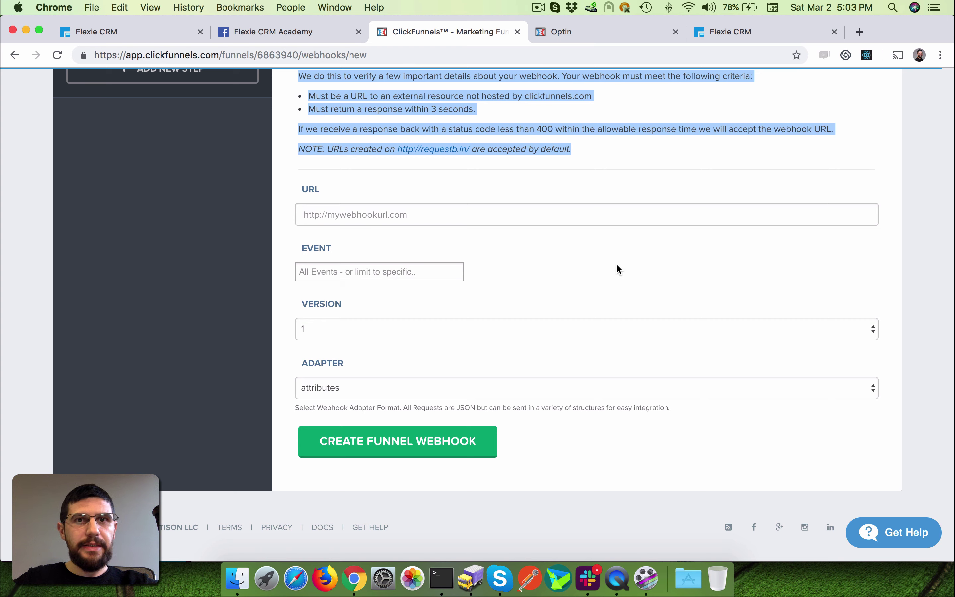
pyautogui.click(324, 212)
pyautogui.click(749, 272)
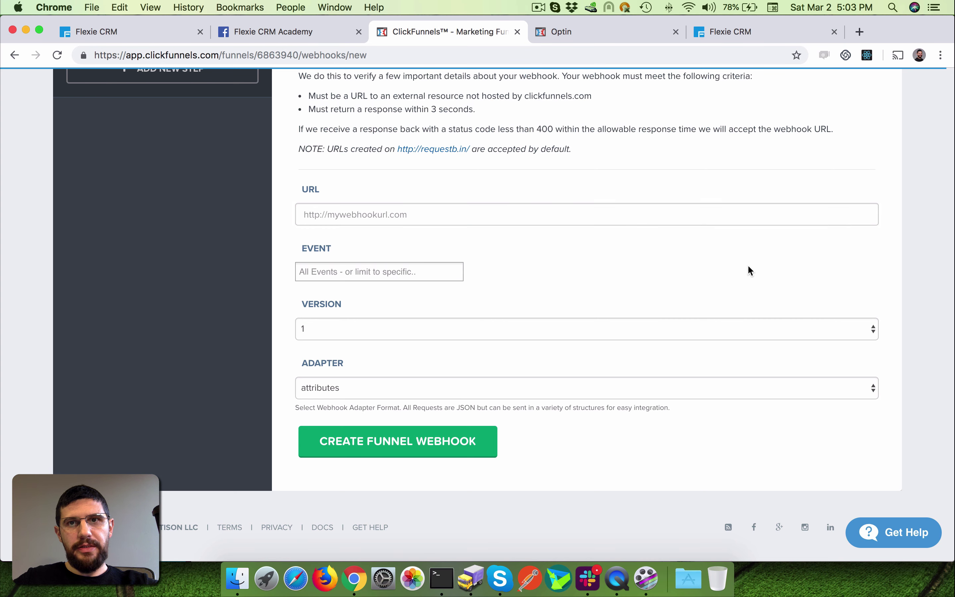
pyautogui.click(559, 213)
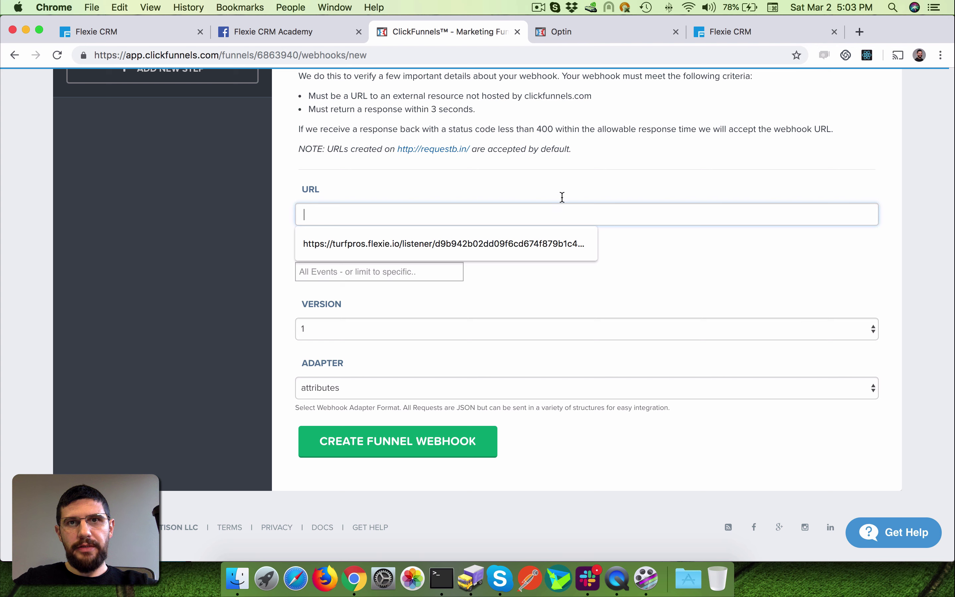
pyautogui.click(562, 197)
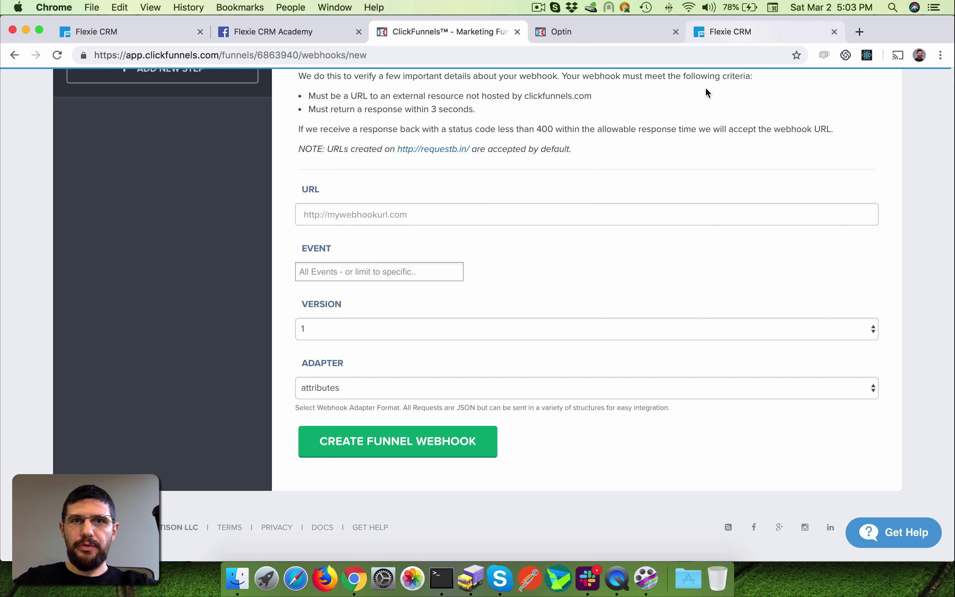
# - Set the webhook event to contact_created
pyautogui.click(407, 273)
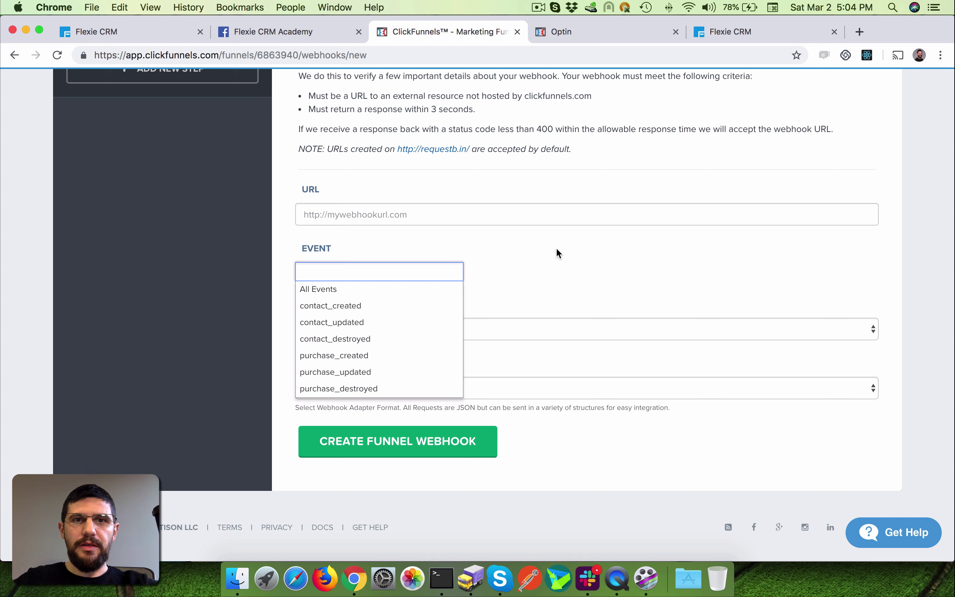
pyautogui.click(365, 306)
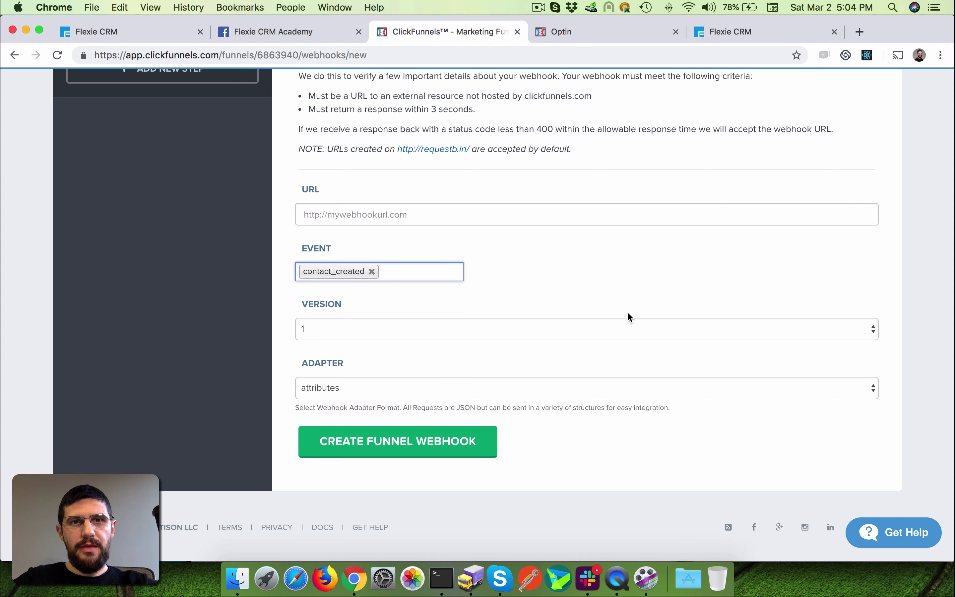
pyautogui.click(383, 271)
pyautogui.click(629, 285)
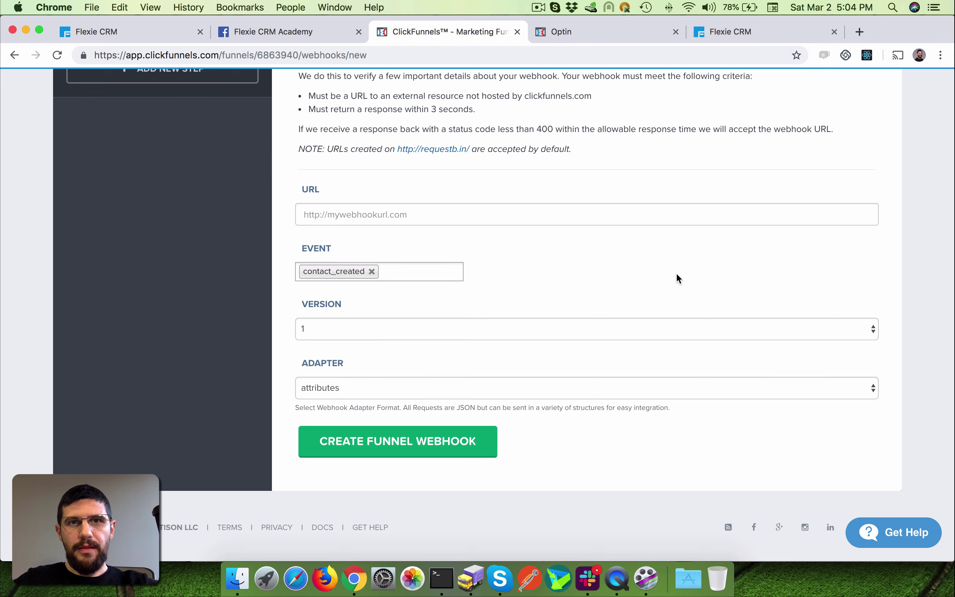
pyautogui.click(775, 32)
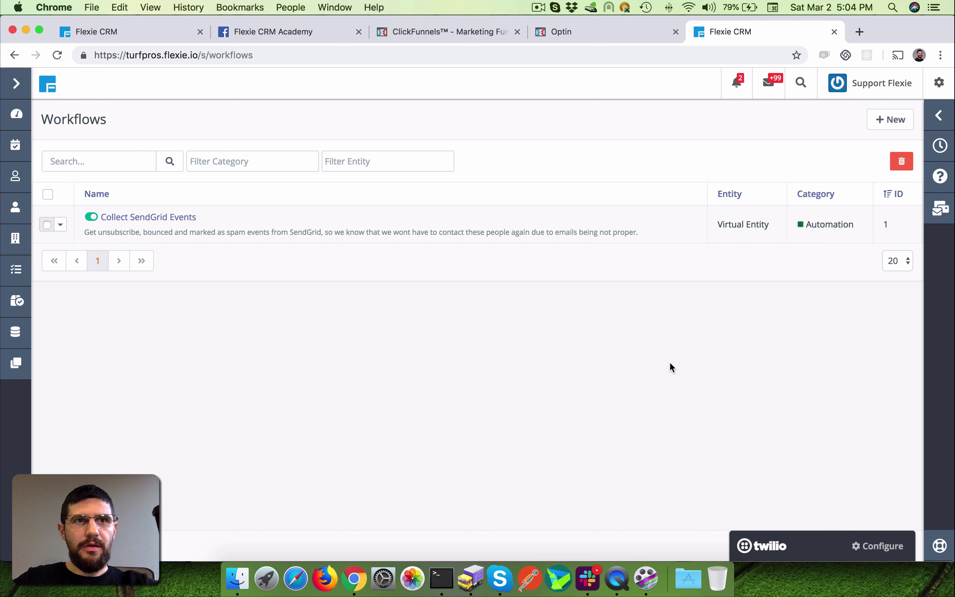
# - Create a new Virtual Entity workflow named 'Demo Clickfunnels'
pyautogui.click(893, 120)
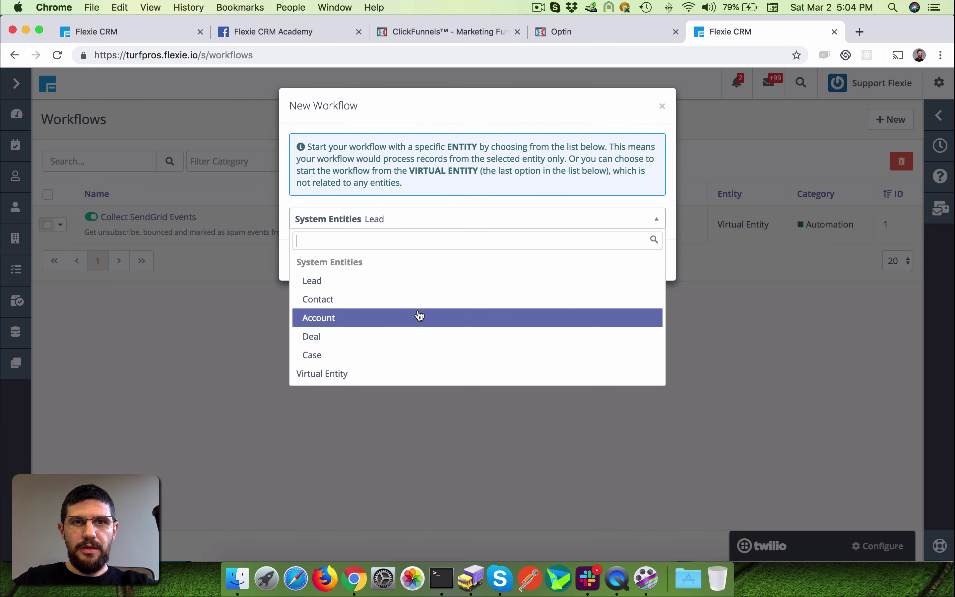
pyautogui.click(341, 378)
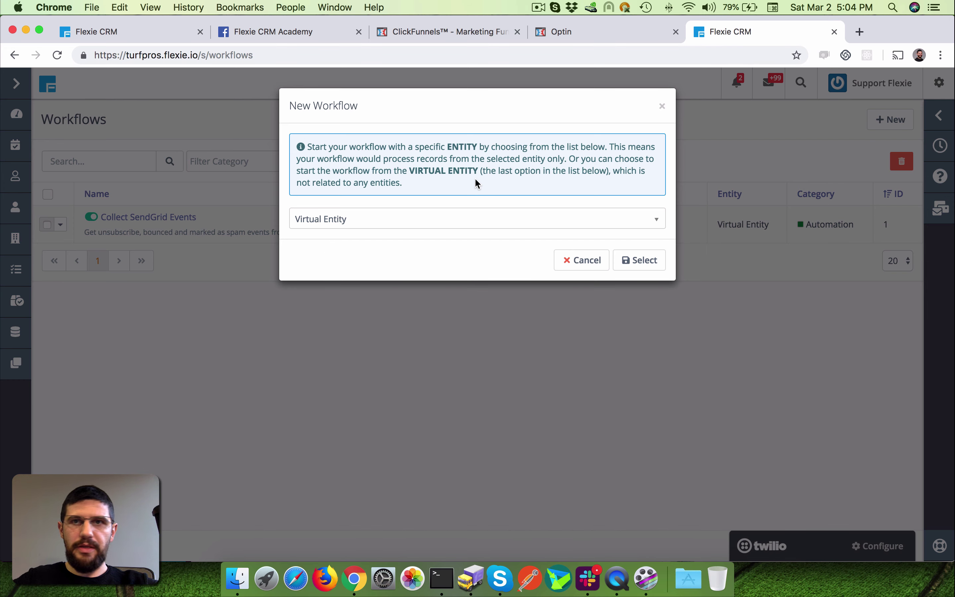
pyautogui.click(639, 259)
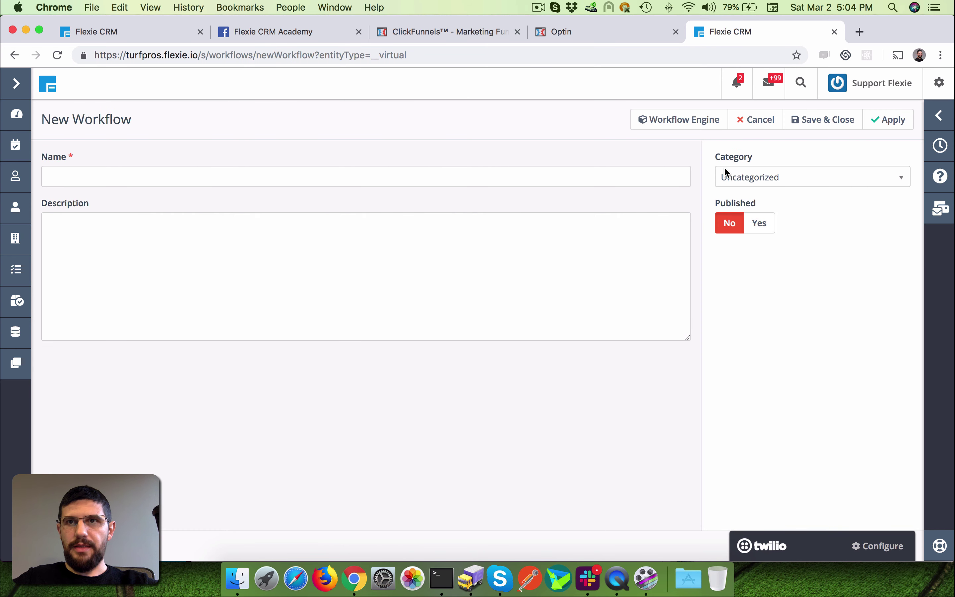
pyautogui.click(524, 174)
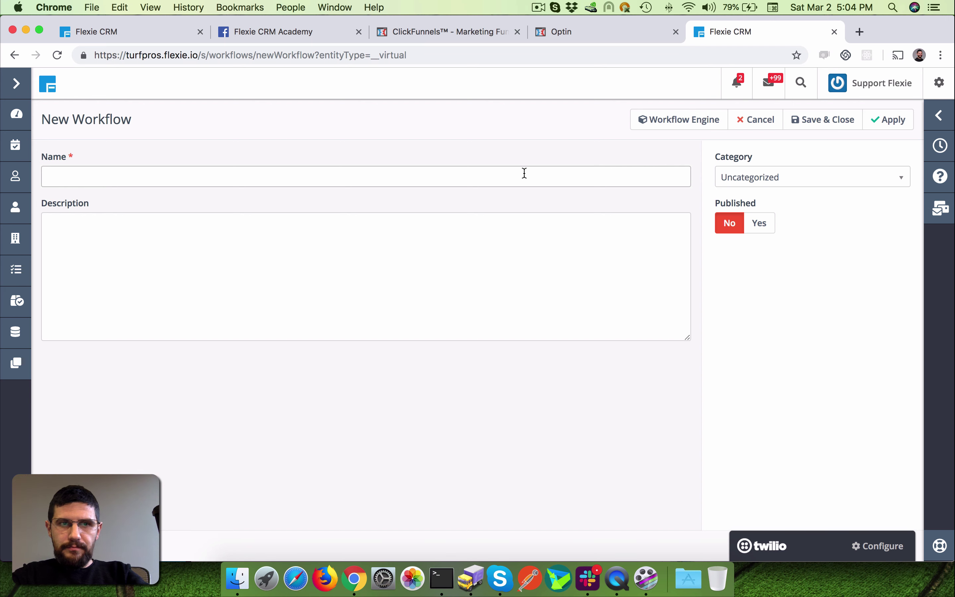
pyautogui.write('Deo ')
pyautogui.write('mo ')
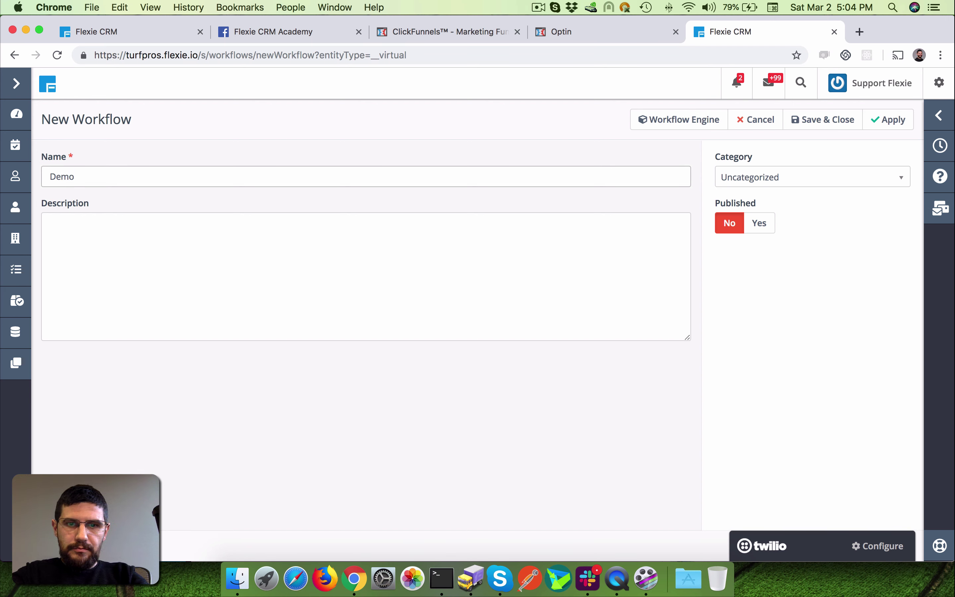
pyautogui.write('Click f')
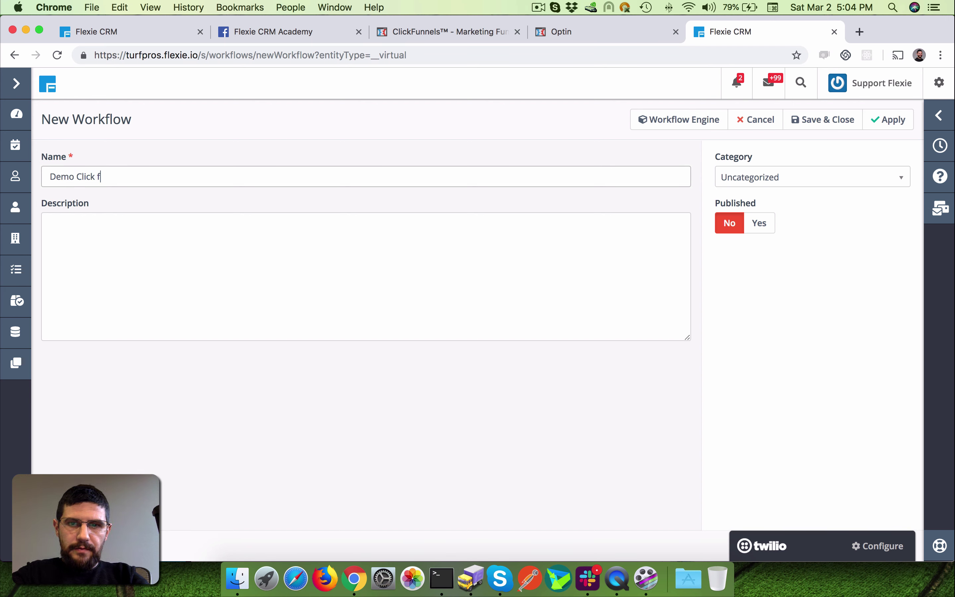
pyautogui.write('orm')
pyautogui.press('BackSpace')
pyautogui.press('BackSpace')
pyautogui.press('BackSpace')
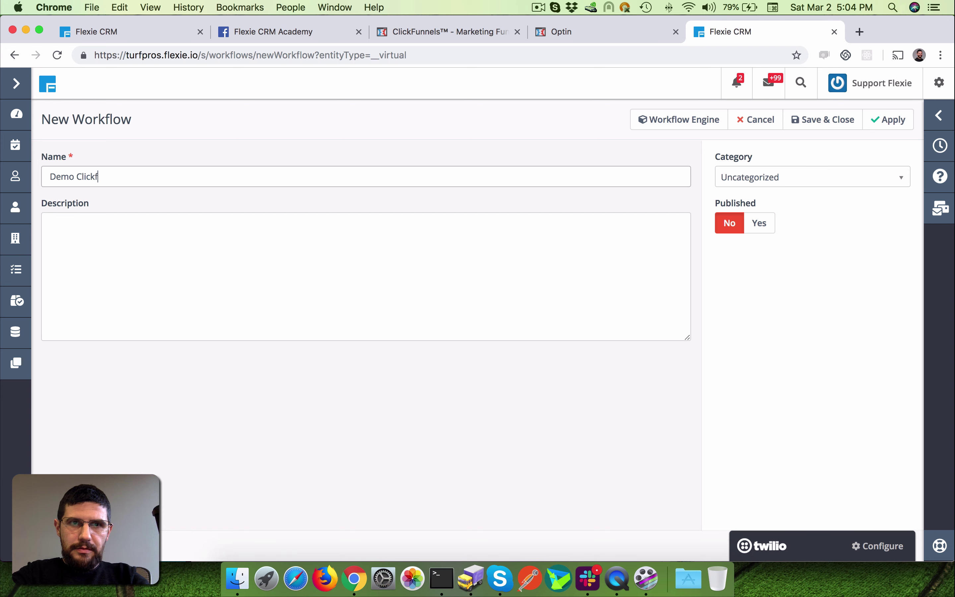
pyautogui.write('unnels')
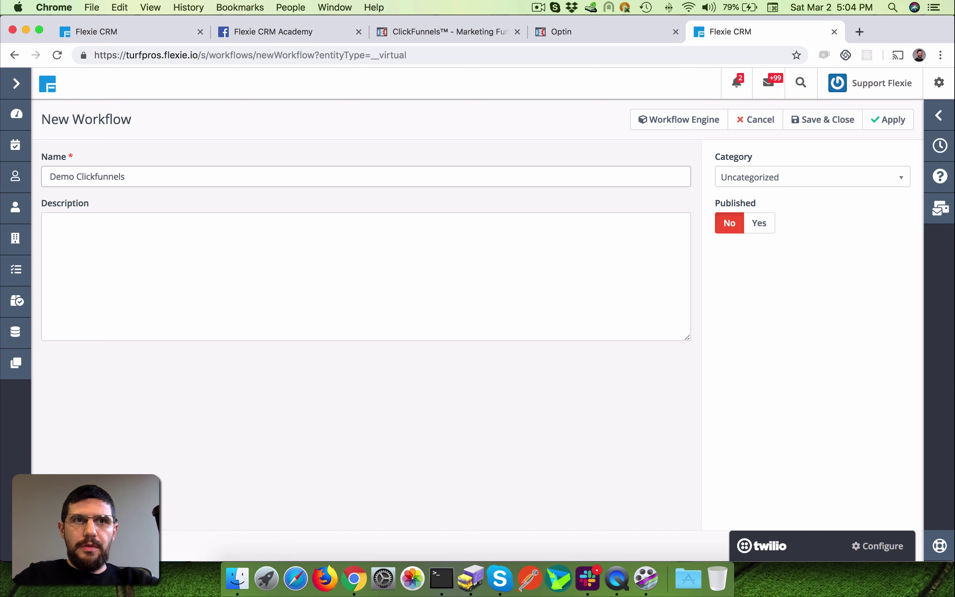
pyautogui.click(654, 278)
# - Open the workflow builder and place a Listener source on the canvas
pyautogui.click(712, 123)
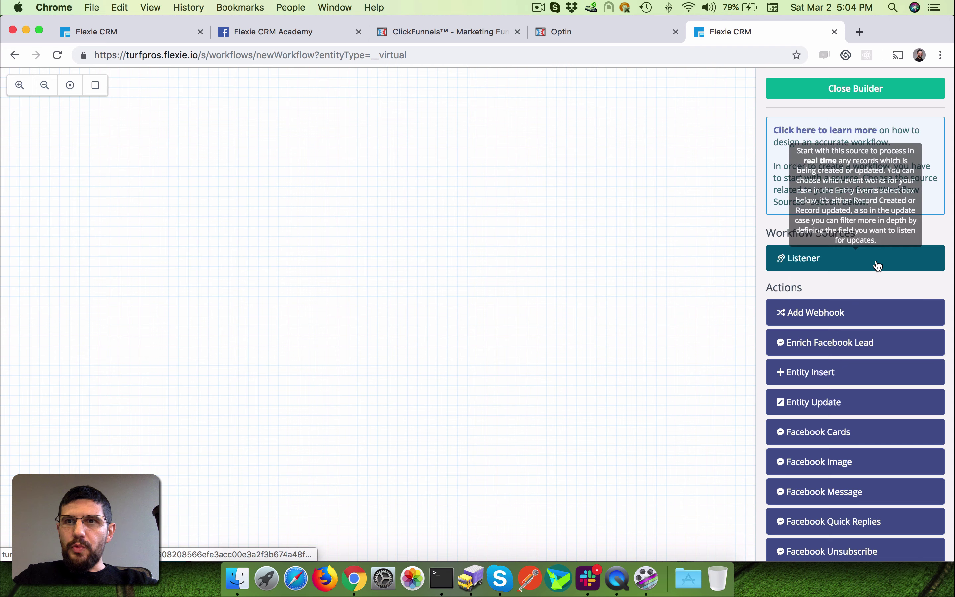
pyautogui.moveTo(878, 265); pyautogui.dragTo(335, 140)
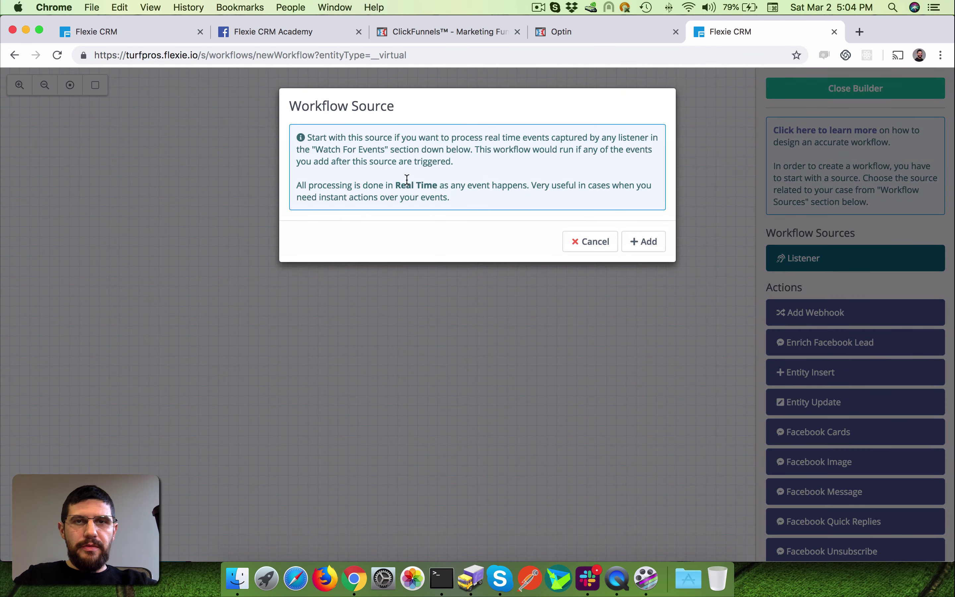
pyautogui.click(641, 241)
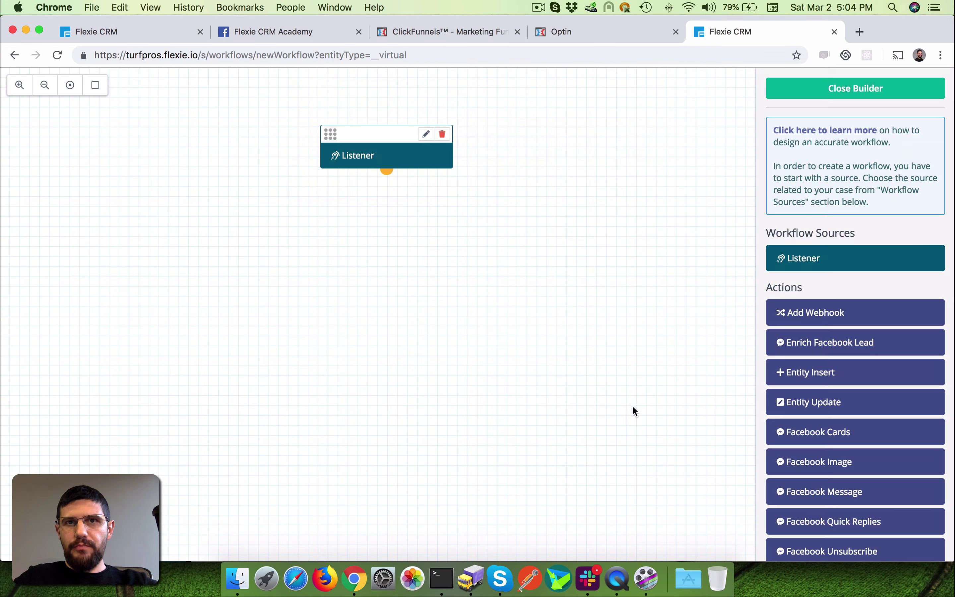
pyautogui.scroll(-12, 844, 369)
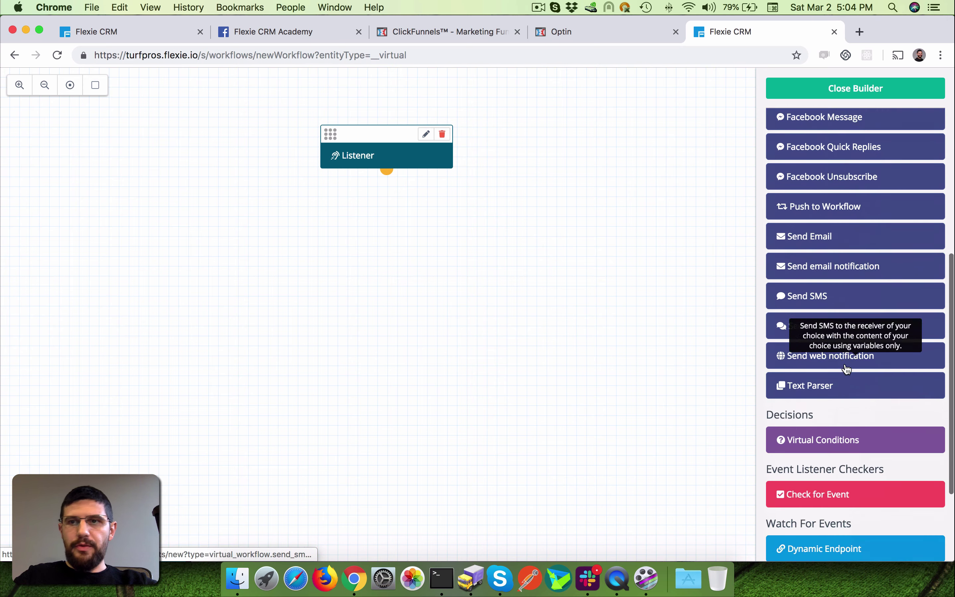
pyautogui.scroll(-1, 846, 368)
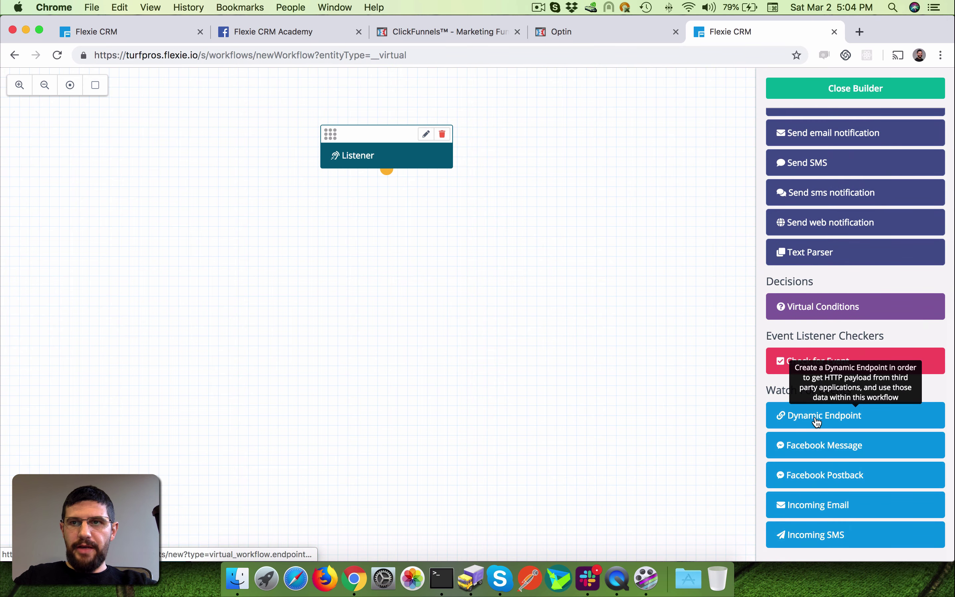
# - Add a Dynamic Endpoint and copy its generated listener URL
pyautogui.moveTo(824, 422); pyautogui.dragTo(307, 255)
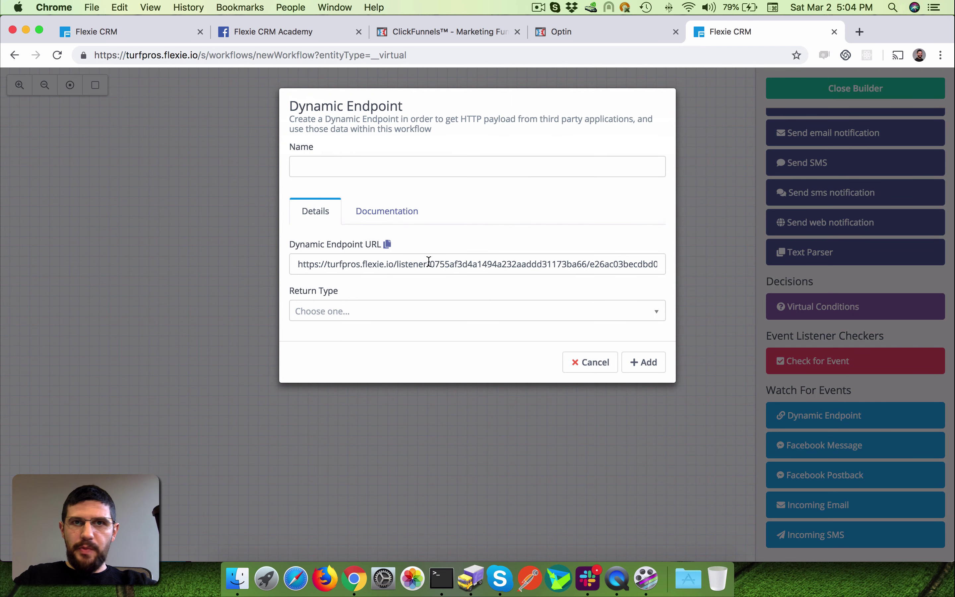
pyautogui.tripleClick(430, 262)
pyautogui.rightClick(432, 261)
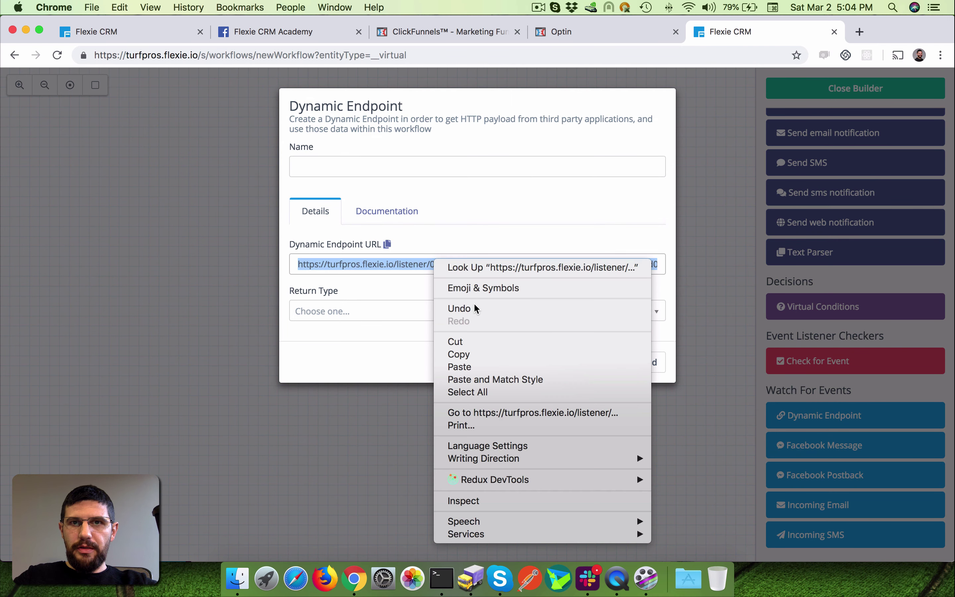
pyautogui.click(498, 355)
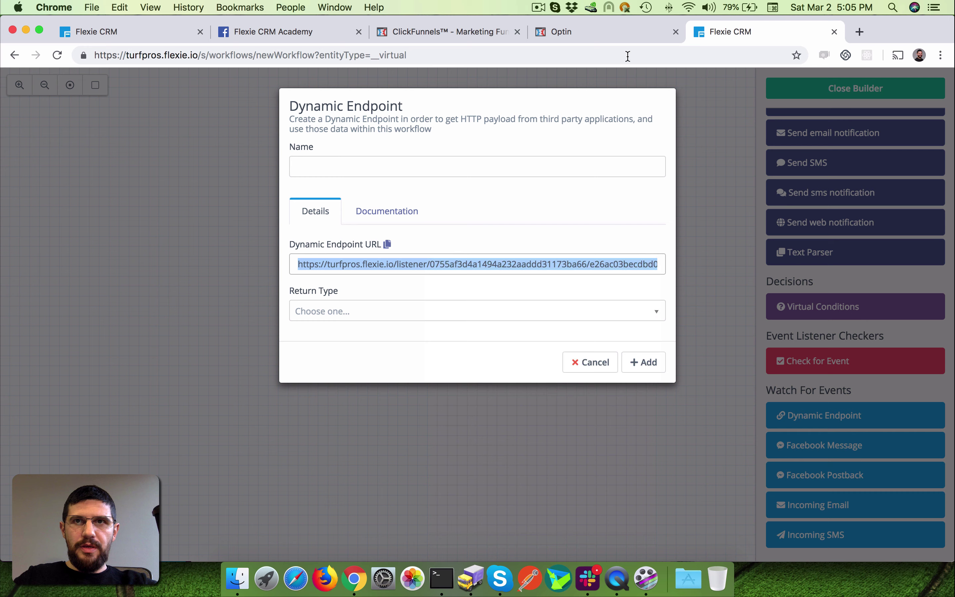
# - Paste the Flexie listener URL as the webhook address and create the contact_created webhook
pyautogui.click(450, 30)
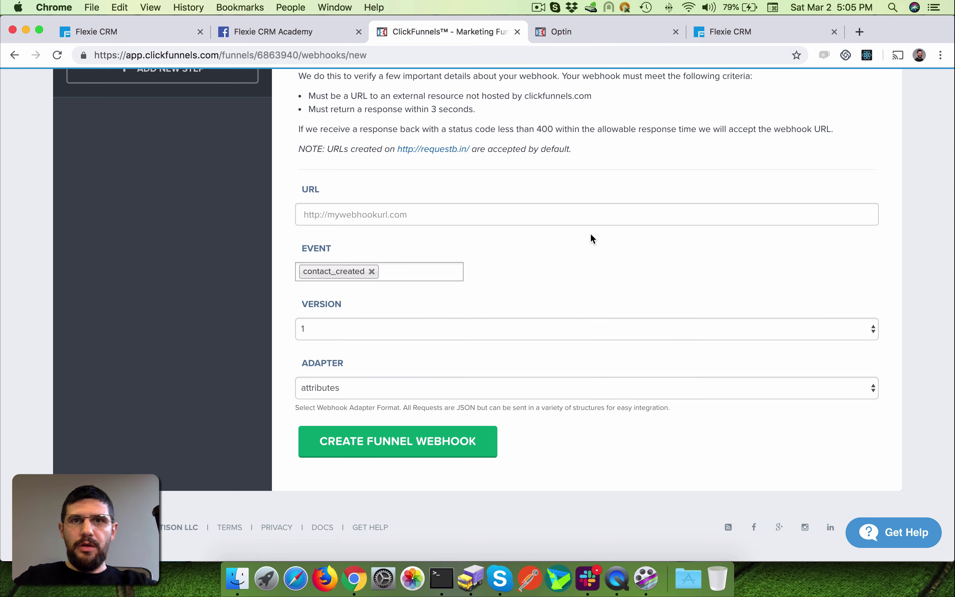
pyautogui.rightClick(400, 215)
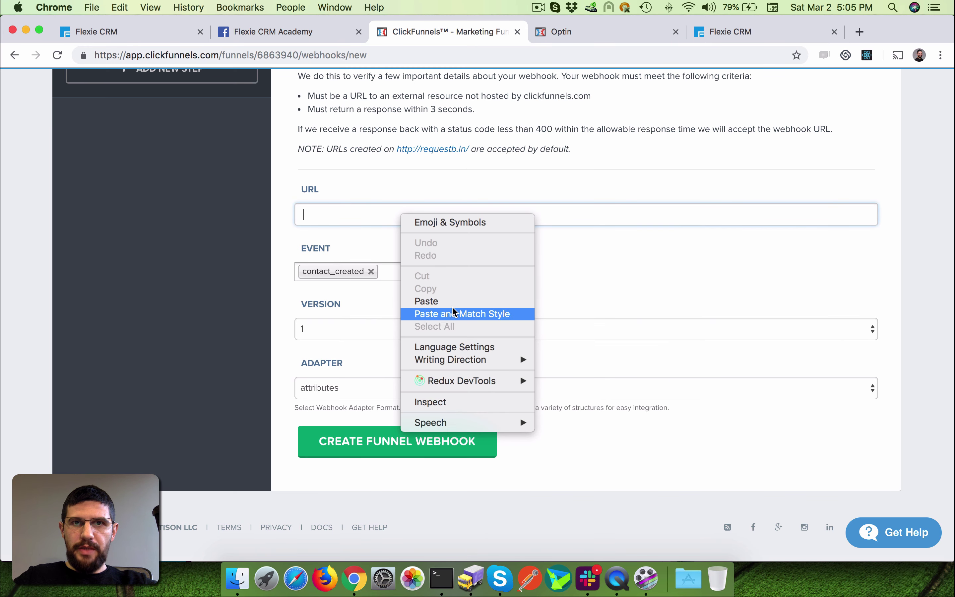
pyautogui.click(434, 301)
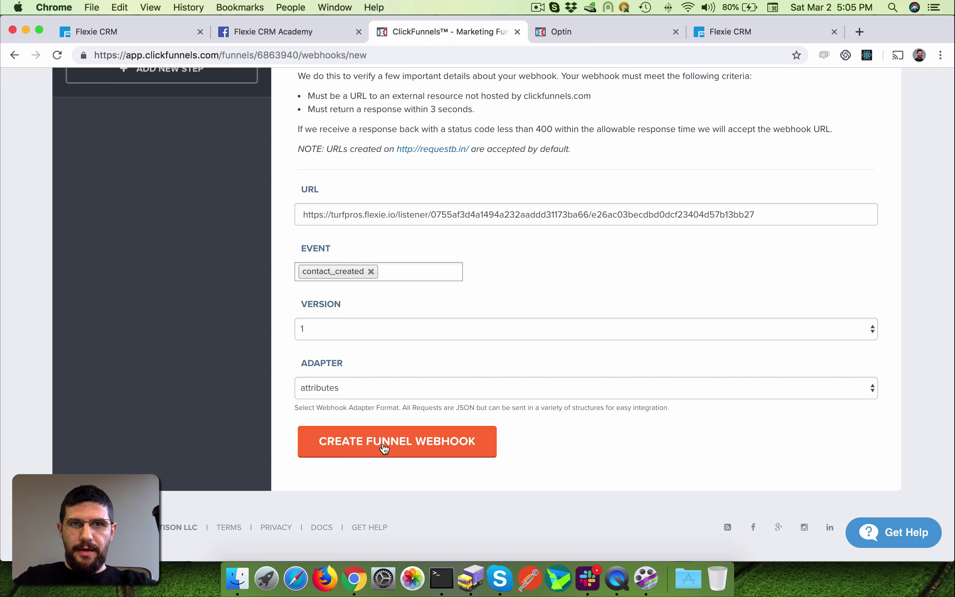
pyautogui.click(384, 448)
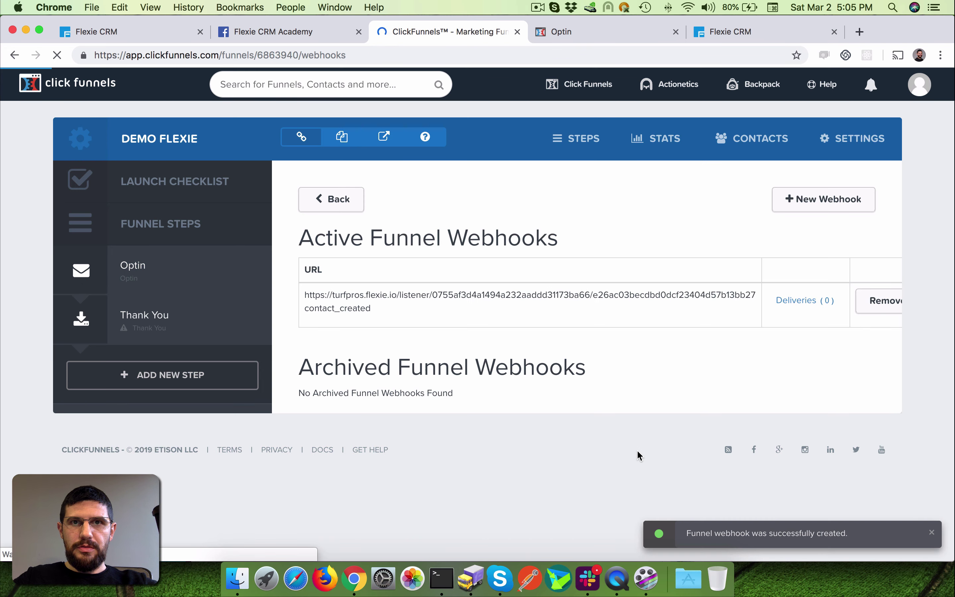
pyautogui.click(763, 32)
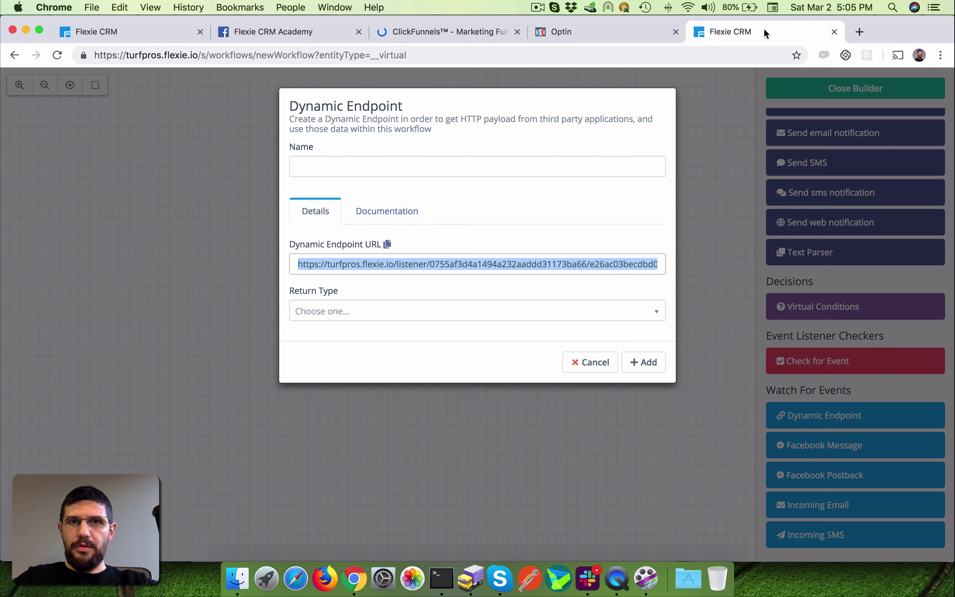
# - Add the Dynamic Endpoint node and connect the Listener to it
pyautogui.click(582, 320)
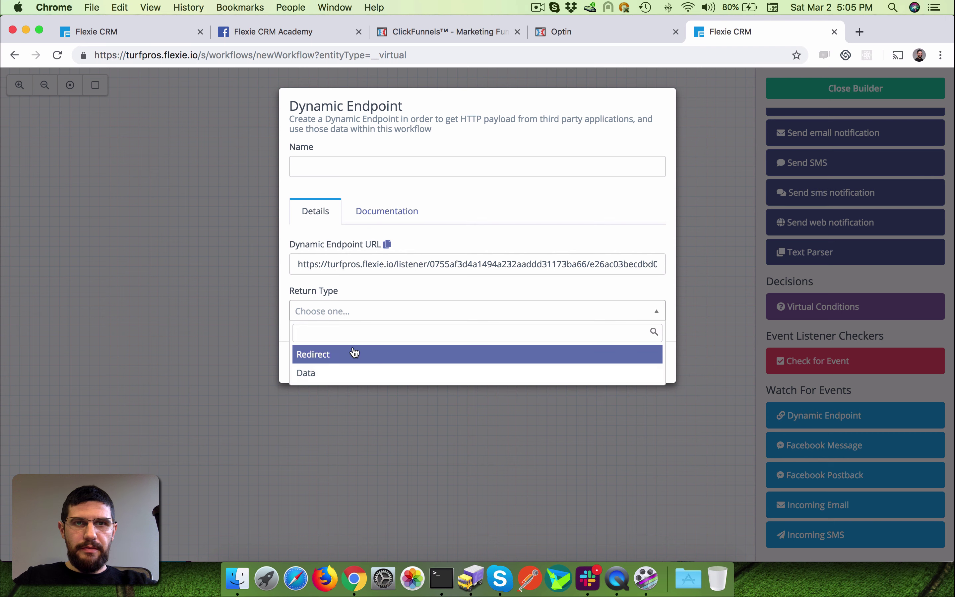
pyautogui.click(361, 292)
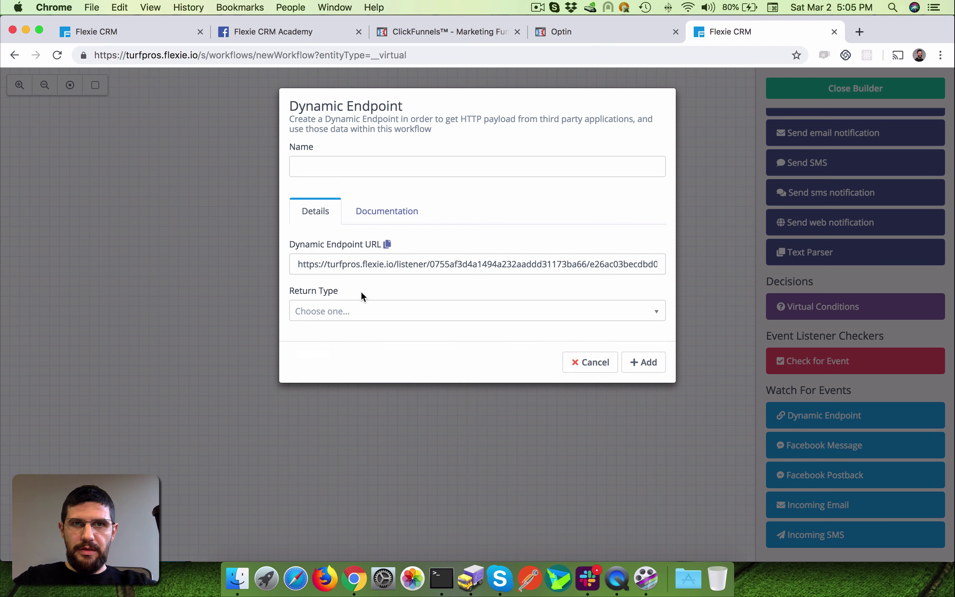
pyautogui.click(643, 362)
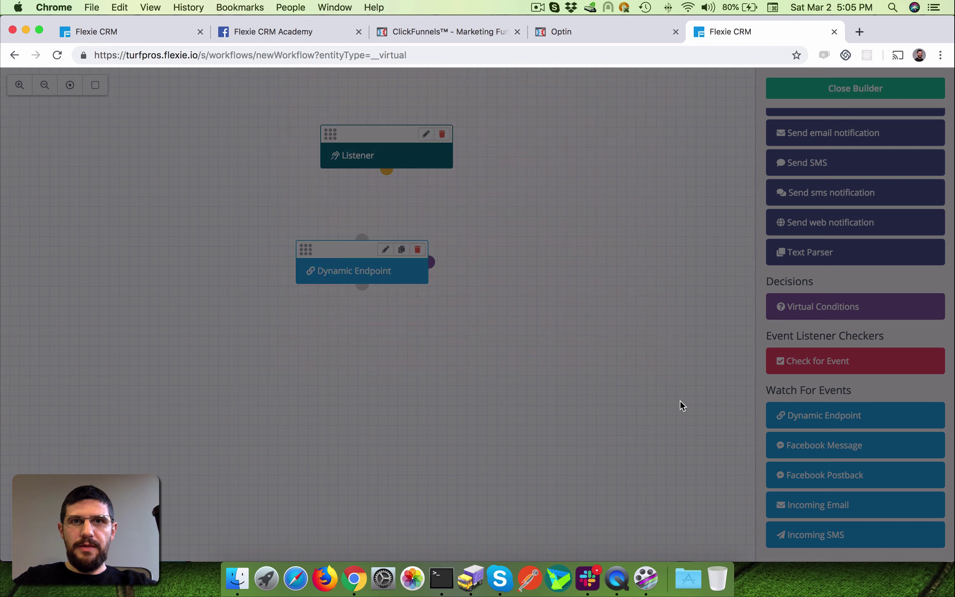
pyautogui.moveTo(388, 176); pyautogui.dragTo(362, 238)
# - Set the Demo Clickfunnels workflow to Published and save it
pyautogui.click(899, 94)
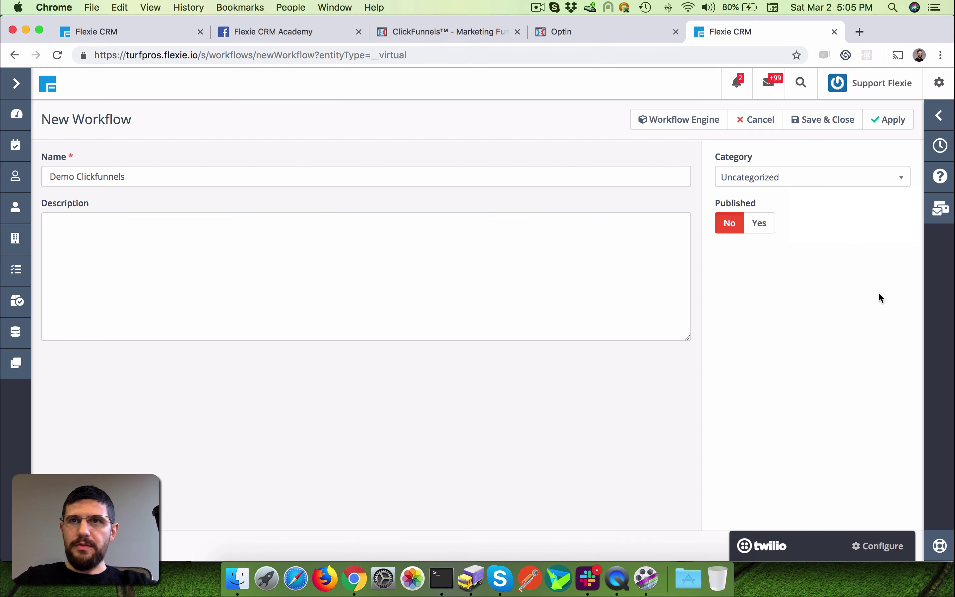
pyautogui.click(762, 226)
pyautogui.click(824, 120)
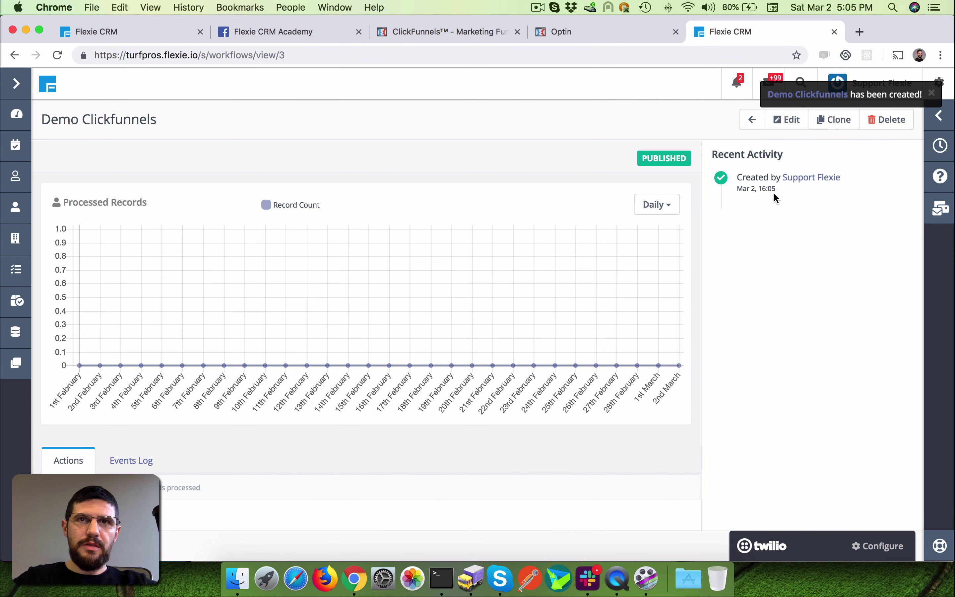
pyautogui.click(468, 31)
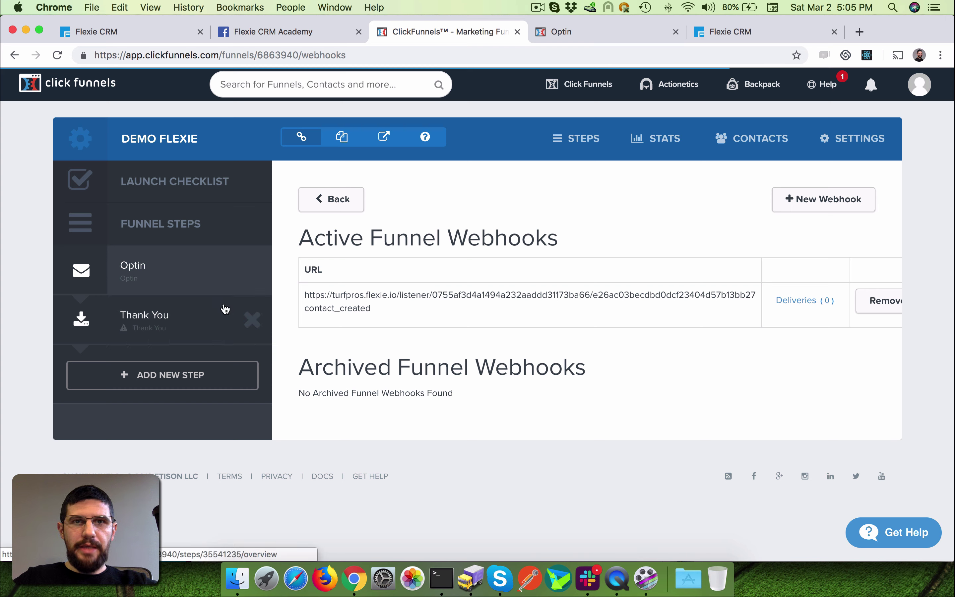
pyautogui.moveTo(308, 297); pyautogui.dragTo(762, 290)
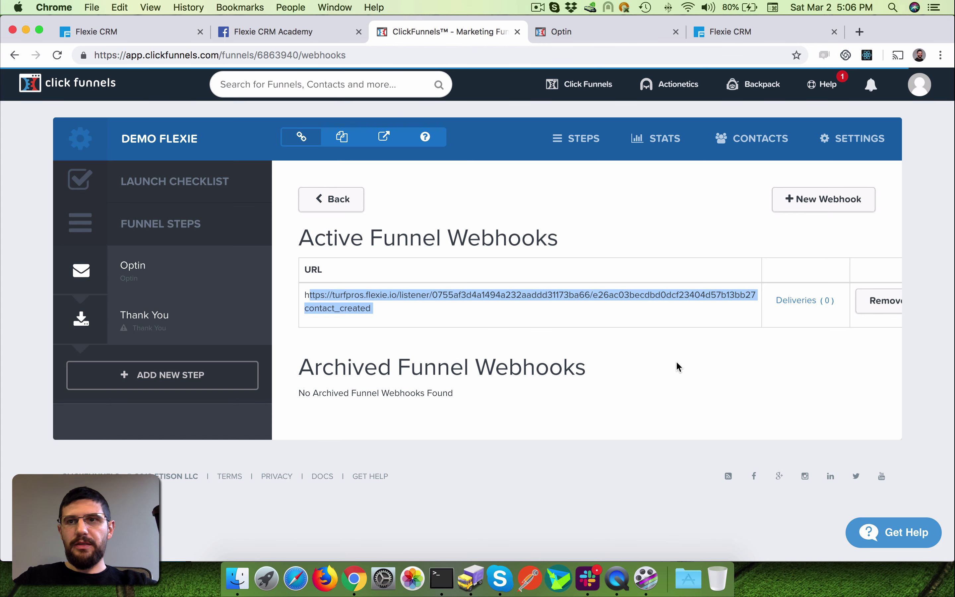
pyautogui.click(720, 377)
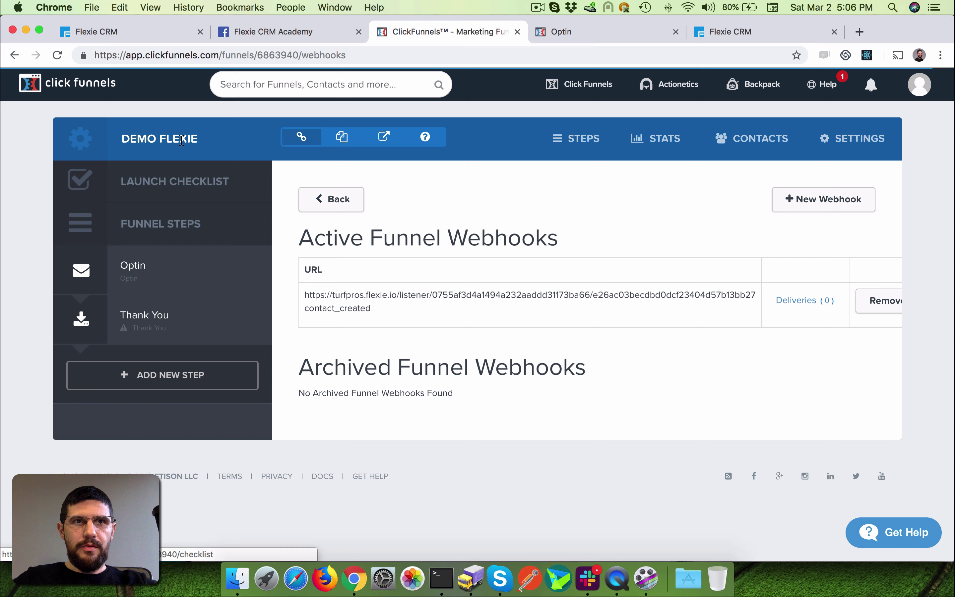
# - Submit the Kleuh optin form with first name 'Demo Flexie' and a test email address
pyautogui.click(598, 31)
pyautogui.scroll(-15, 641, 311)
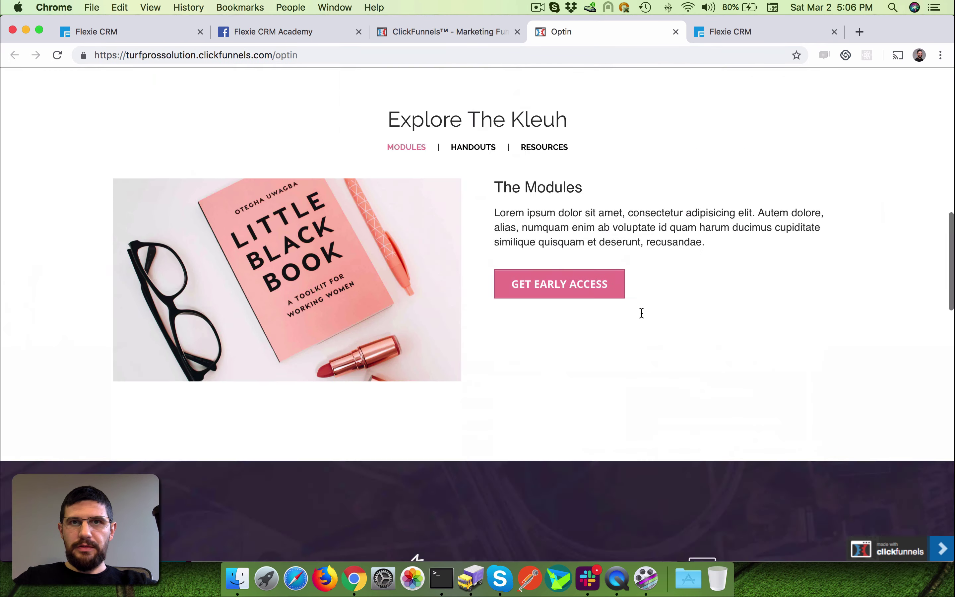
pyautogui.scroll(15, 639, 314)
pyautogui.click(465, 427)
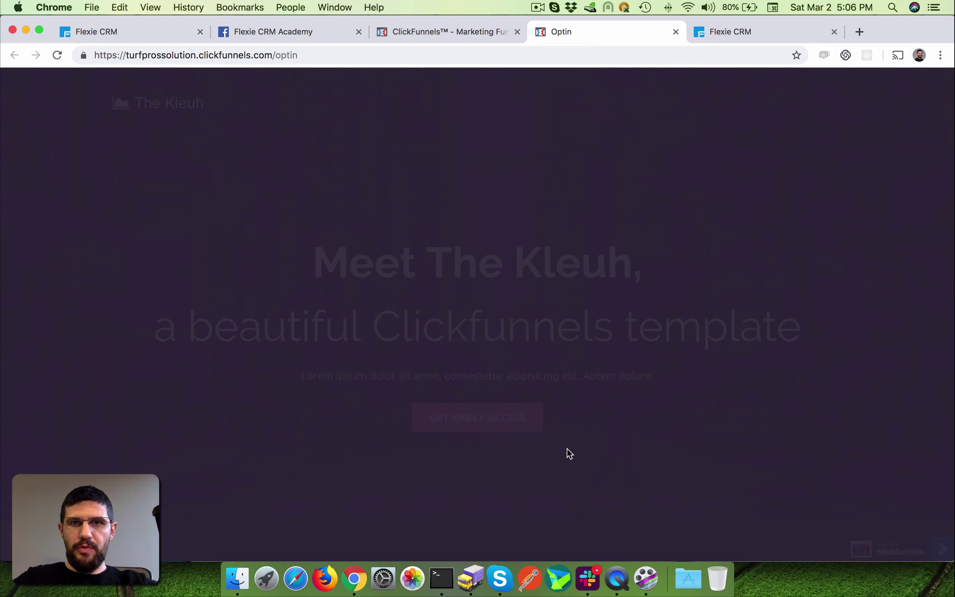
pyautogui.click(416, 352)
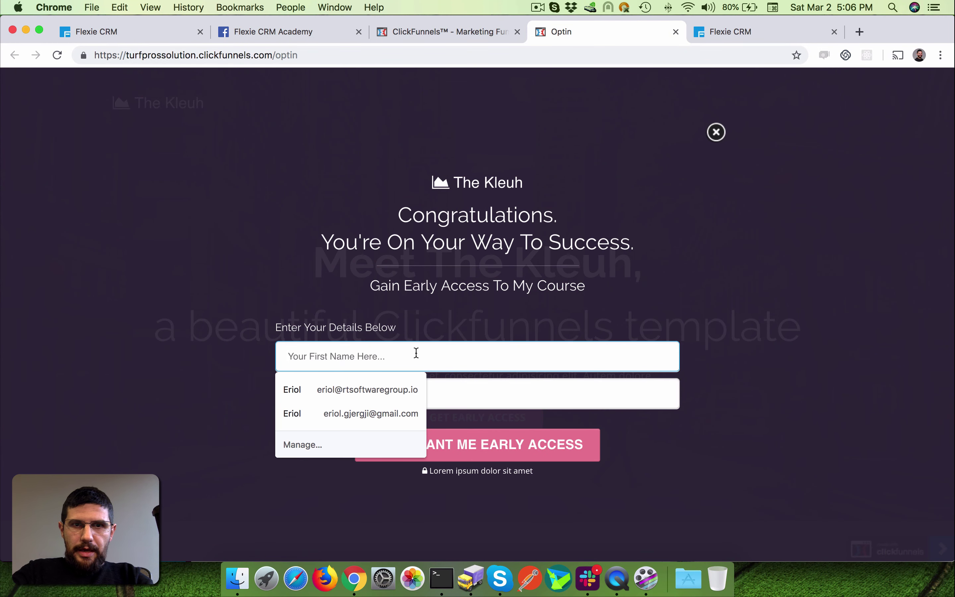
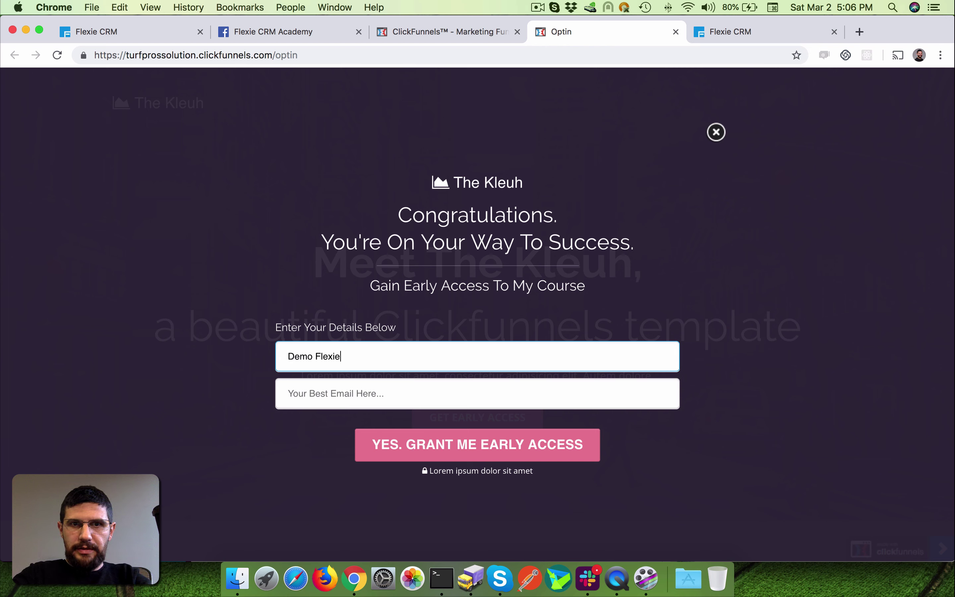
pyautogui.press('Tab')
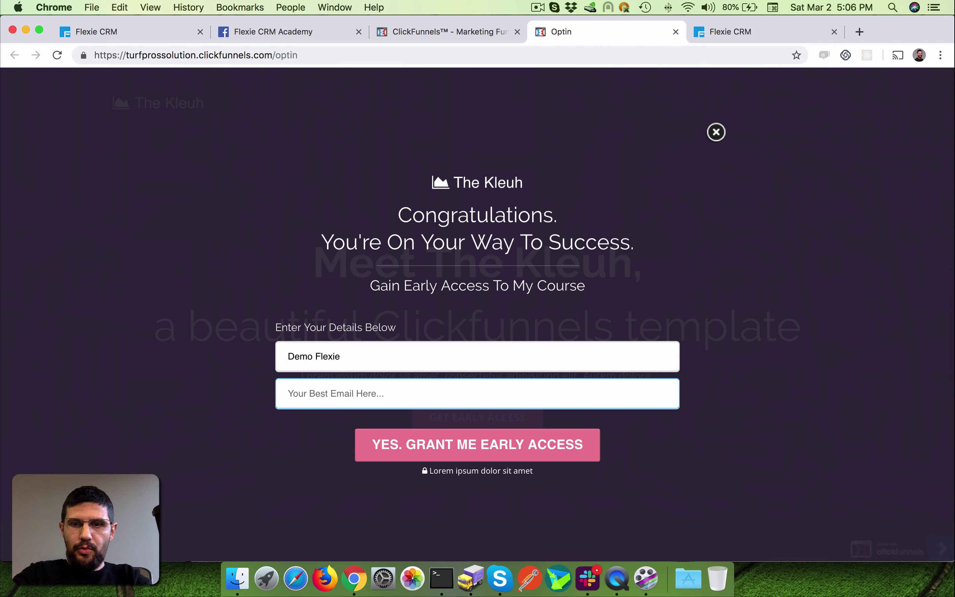
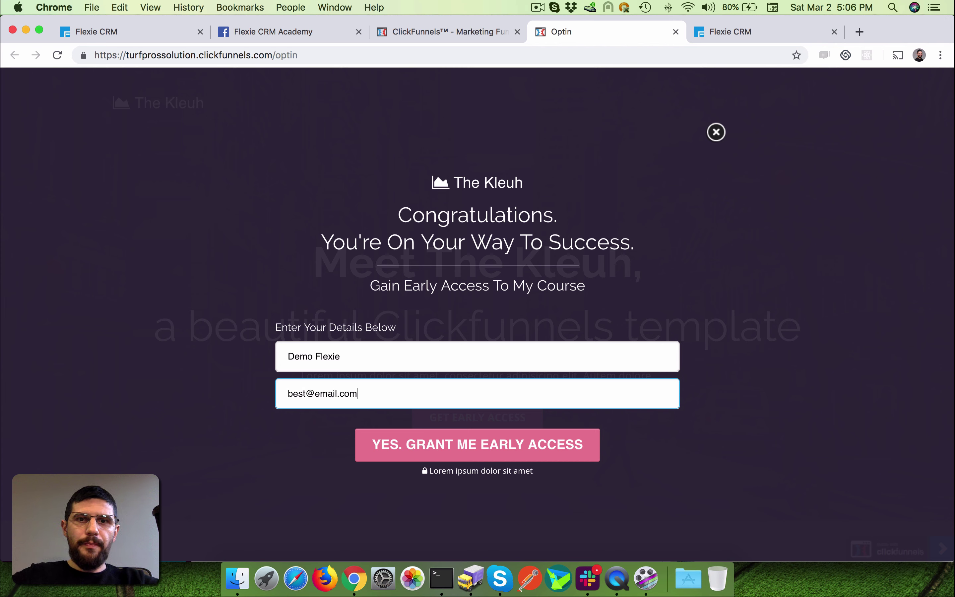
pyautogui.click(473, 453)
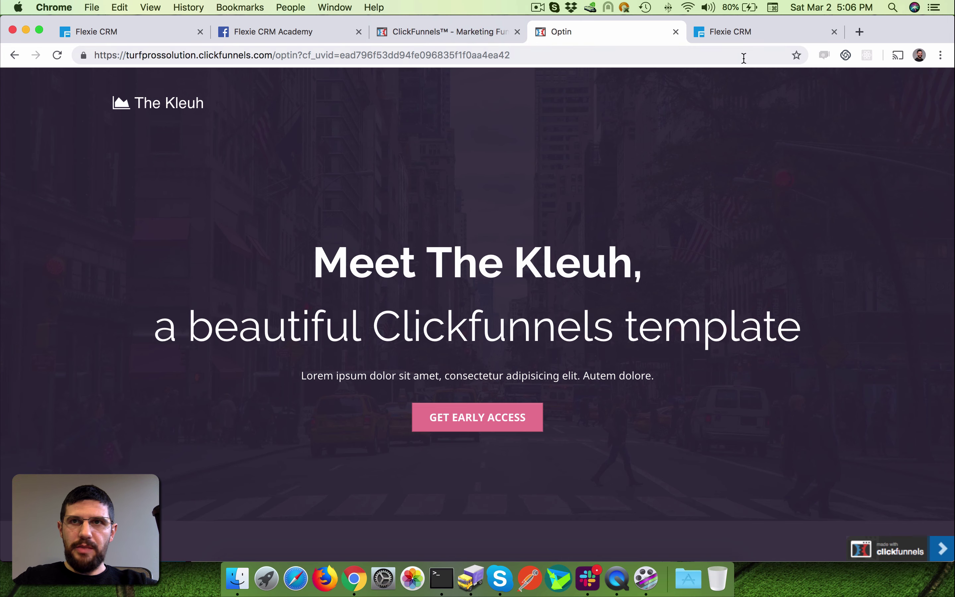
pyautogui.click(445, 26)
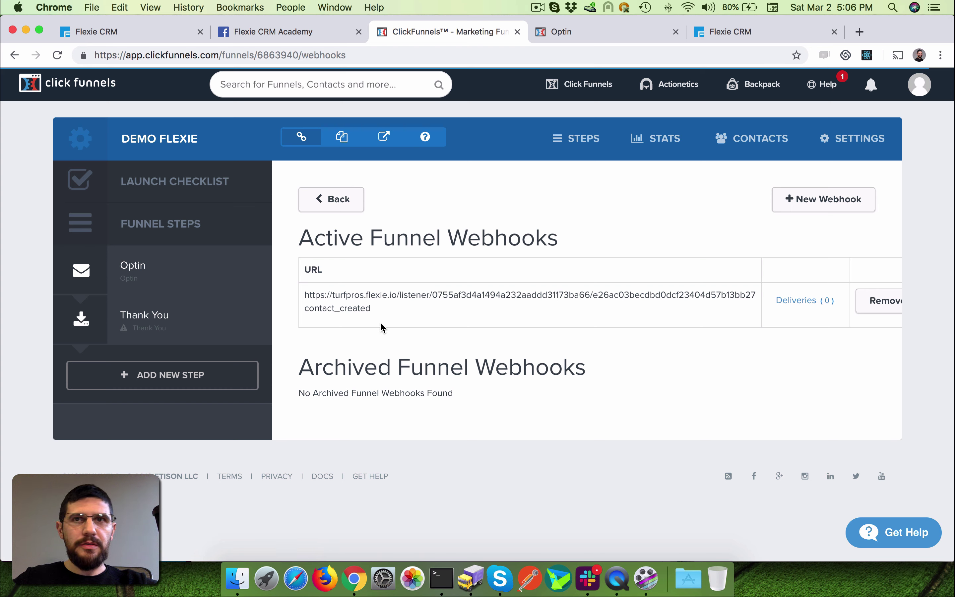
# - Open the Demo Clickfunnels workflow builder, update the Dynamic Endpoint node, then close the builder
pyautogui.click(788, 34)
pyautogui.click(787, 123)
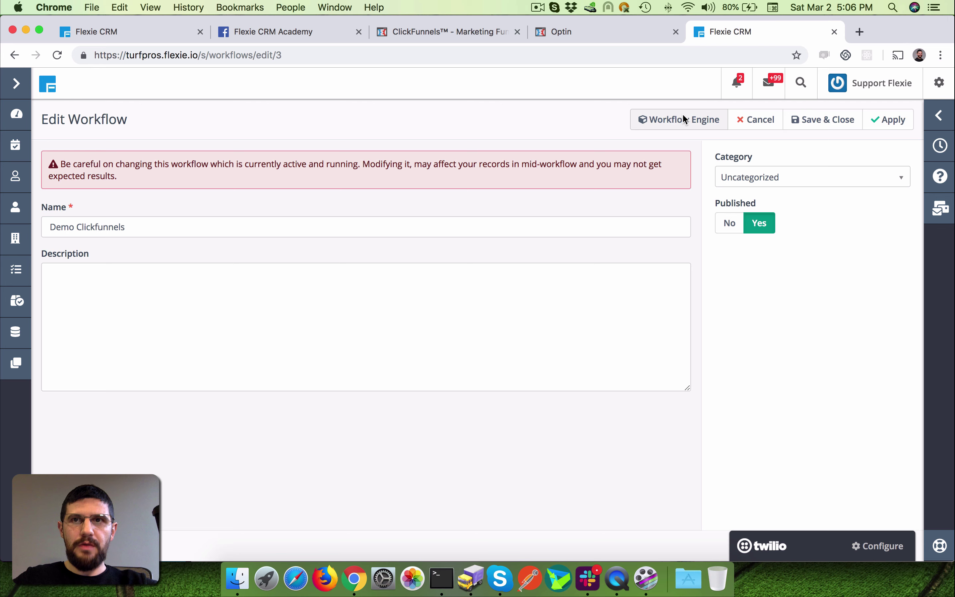
pyautogui.click(680, 119)
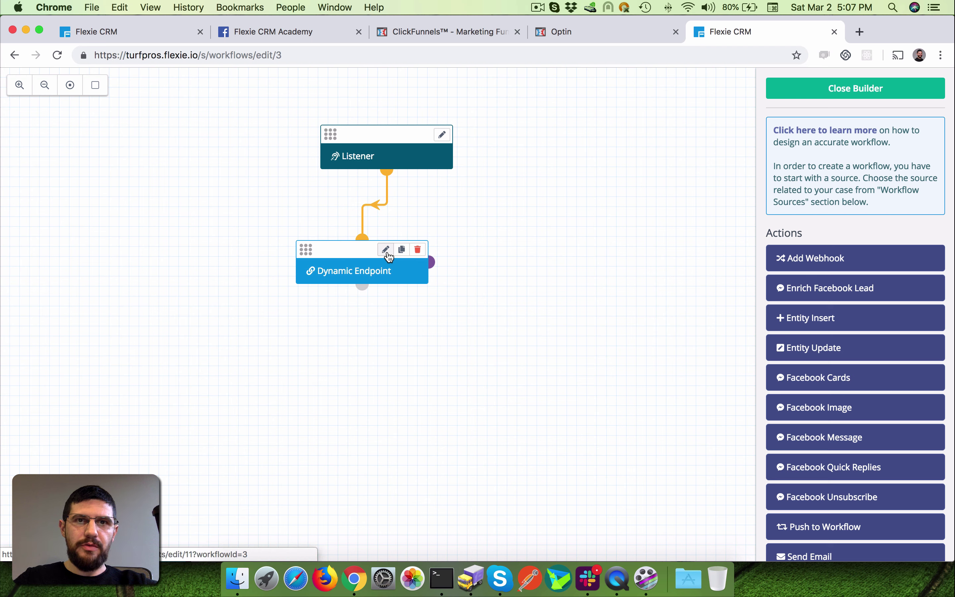
pyautogui.click(387, 253)
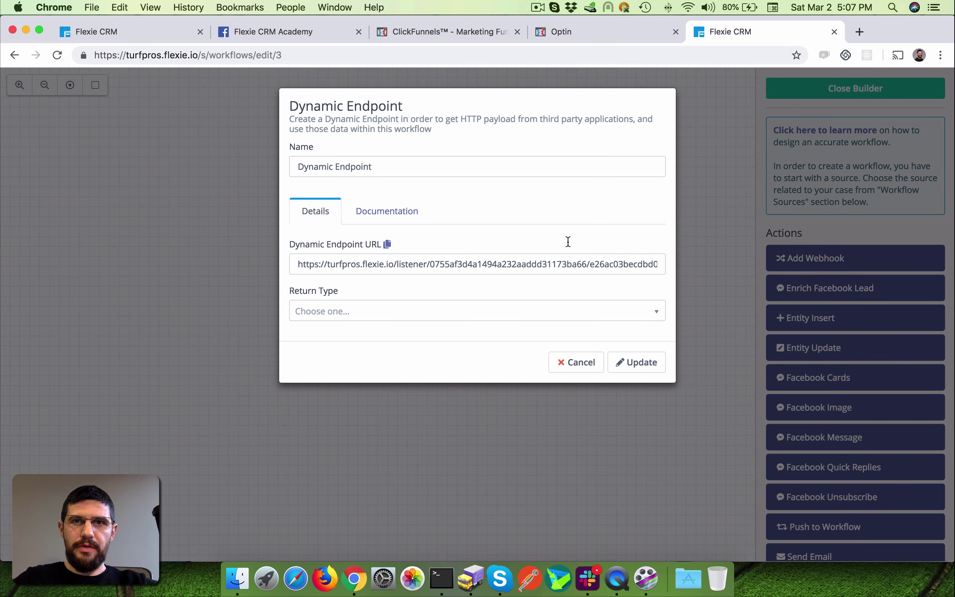
pyautogui.click(635, 362)
pyautogui.click(874, 90)
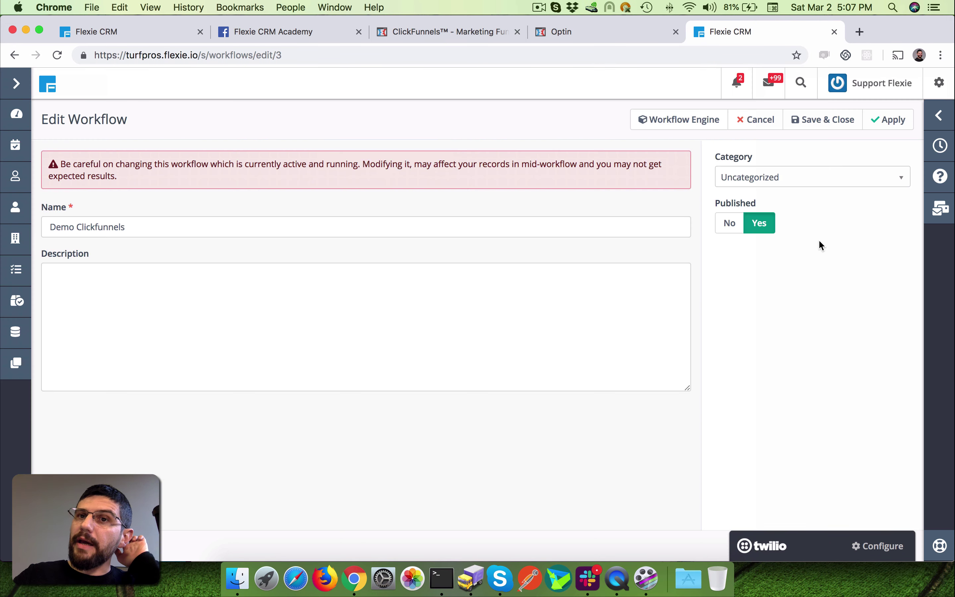
# - Check the Demo Flexie webhook's delivery log, showing one unsuccessful delivery, then return to Flexie CRM
pyautogui.click(629, 36)
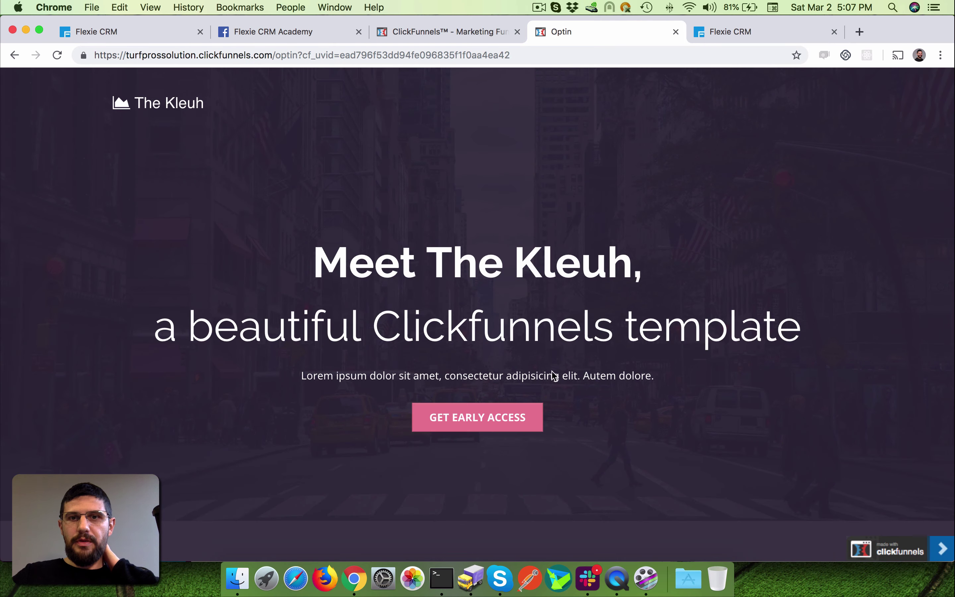
pyautogui.click(478, 31)
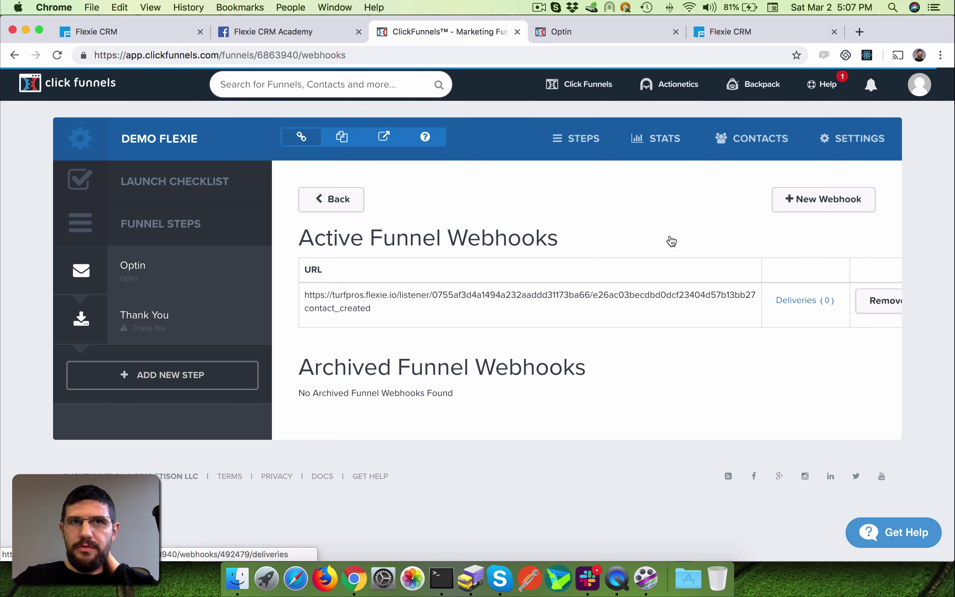
pyautogui.click(57, 56)
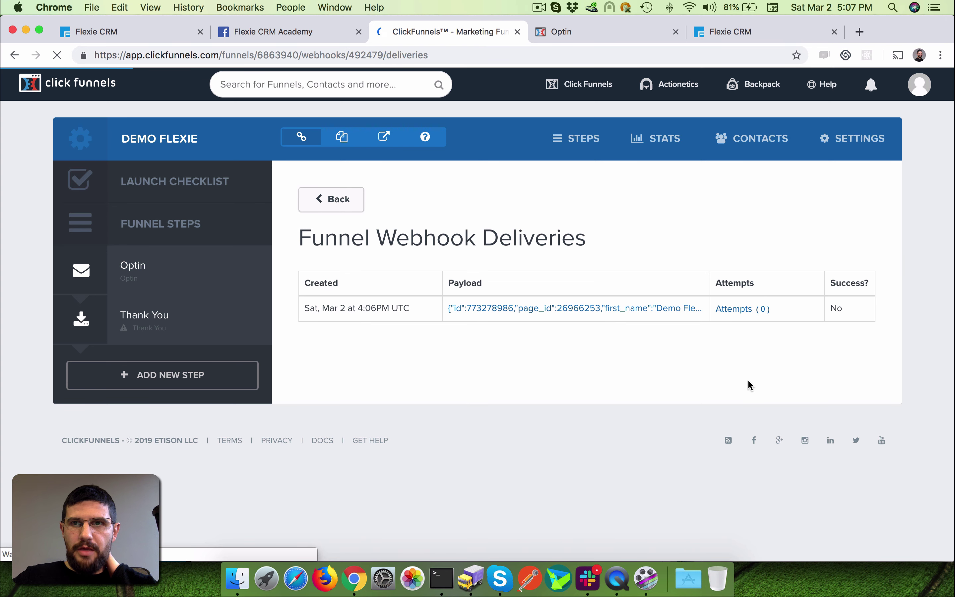
pyautogui.click(730, 31)
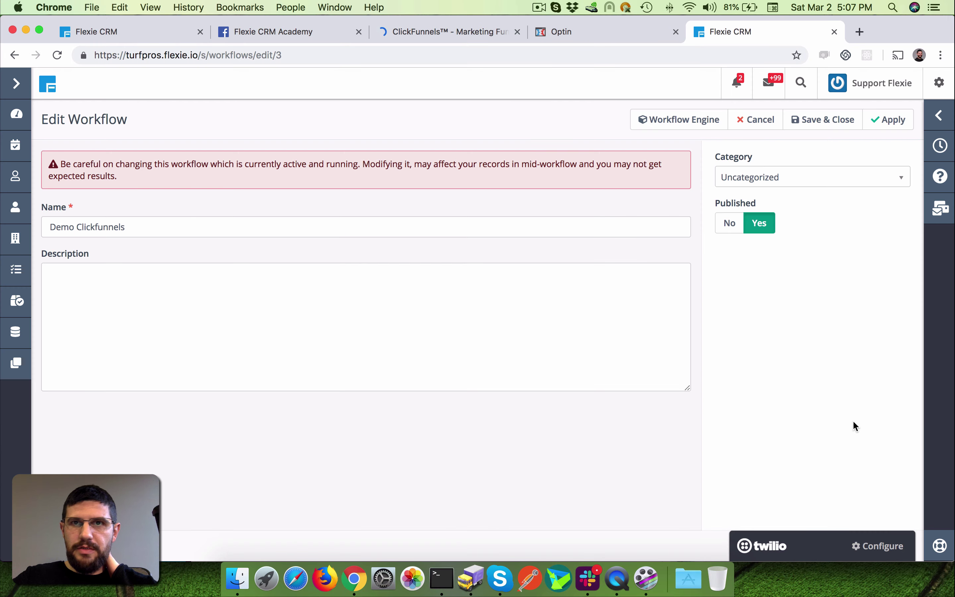
# - Open the Dynamic Endpoint settings and view the payload of the latest Mar 2, 16:07 request
pyautogui.click(679, 119)
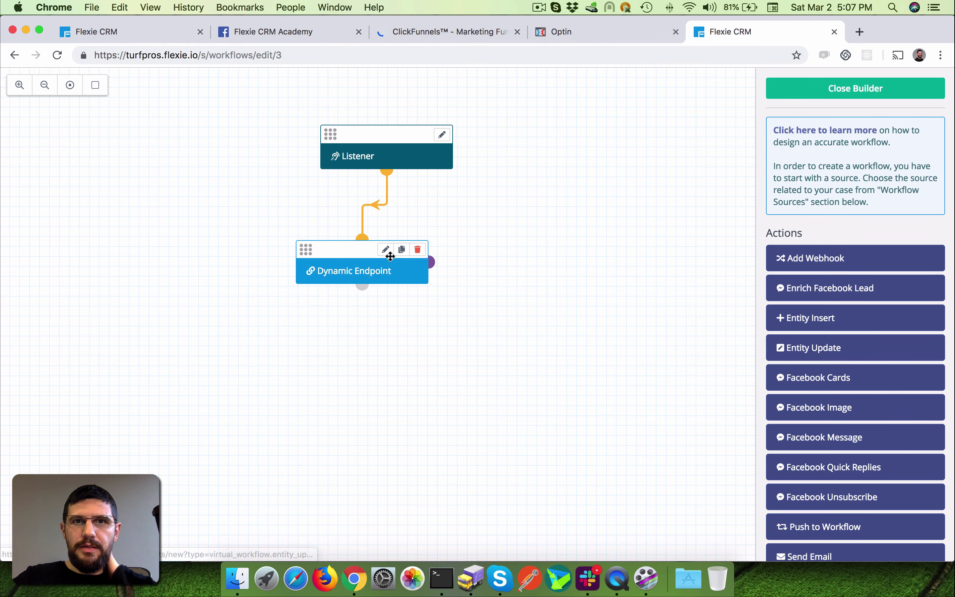
pyautogui.click(386, 250)
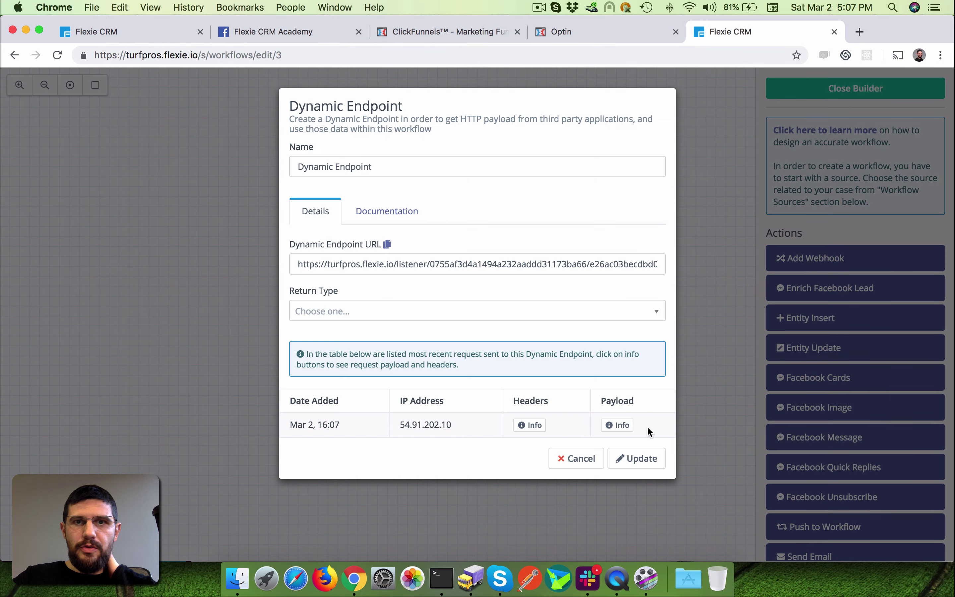
pyautogui.moveTo(292, 425); pyautogui.dragTo(454, 420)
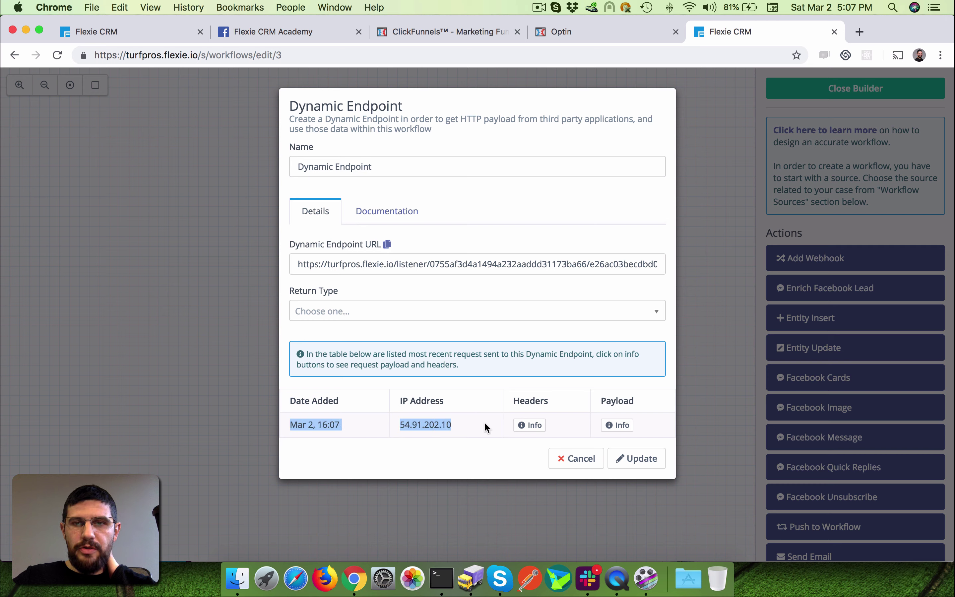
pyautogui.click(617, 424)
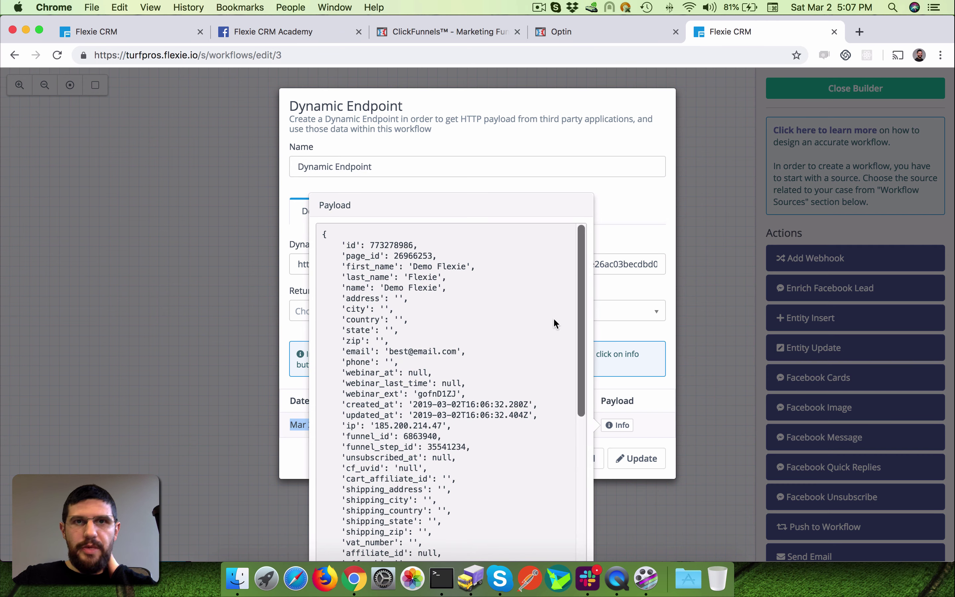
# - Highlight the payload's first_name, last_name 'Flexie' and email fields, plus webinar_at through cart_affiliate_id
pyautogui.scroll(-2, 548, 311)
pyautogui.scroll(2, 544, 303)
pyautogui.scroll(-3, 618, 286)
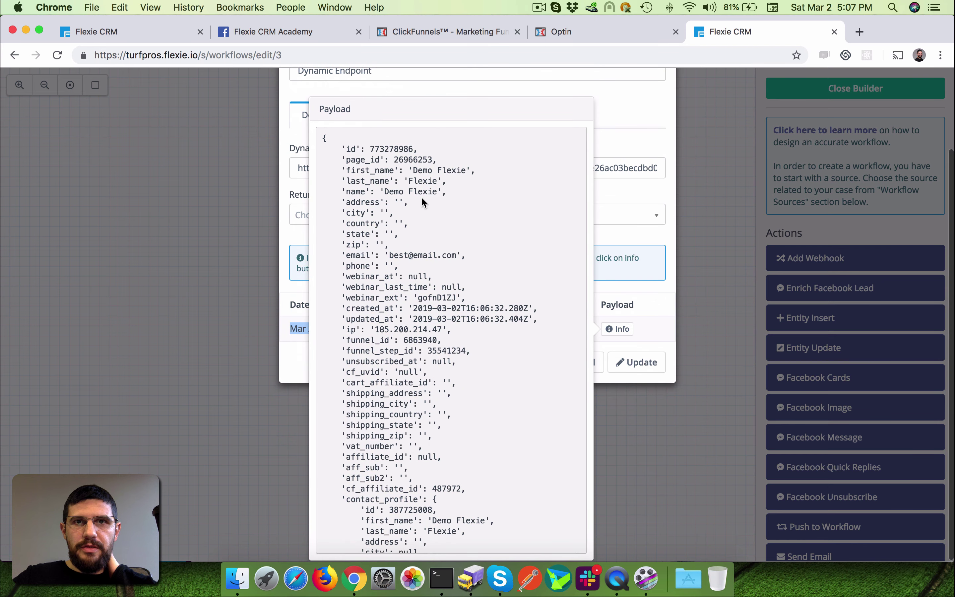
pyautogui.click(346, 170)
pyautogui.moveTo(346, 171); pyautogui.dragTo(465, 171)
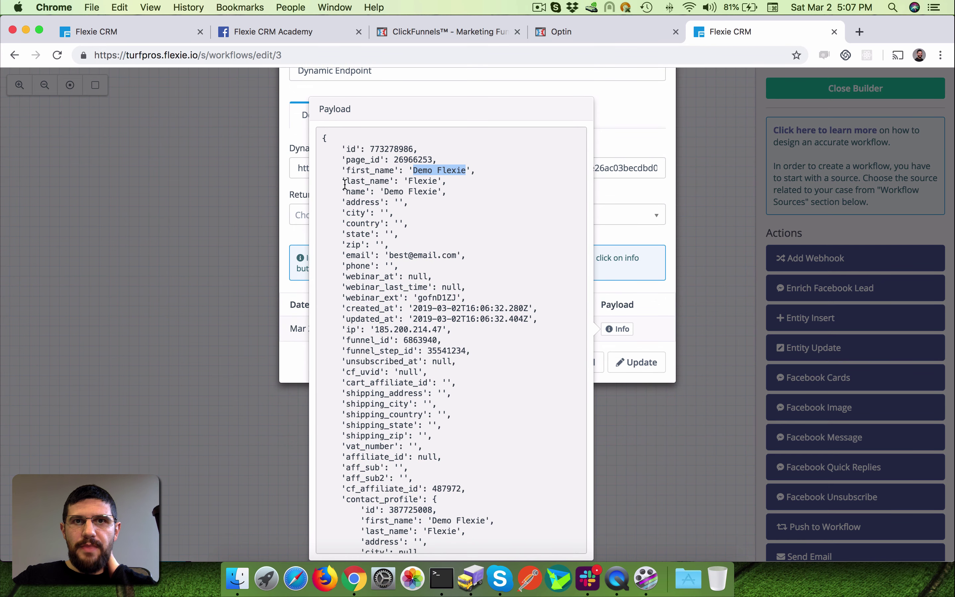
pyautogui.moveTo(343, 170); pyautogui.dragTo(474, 183)
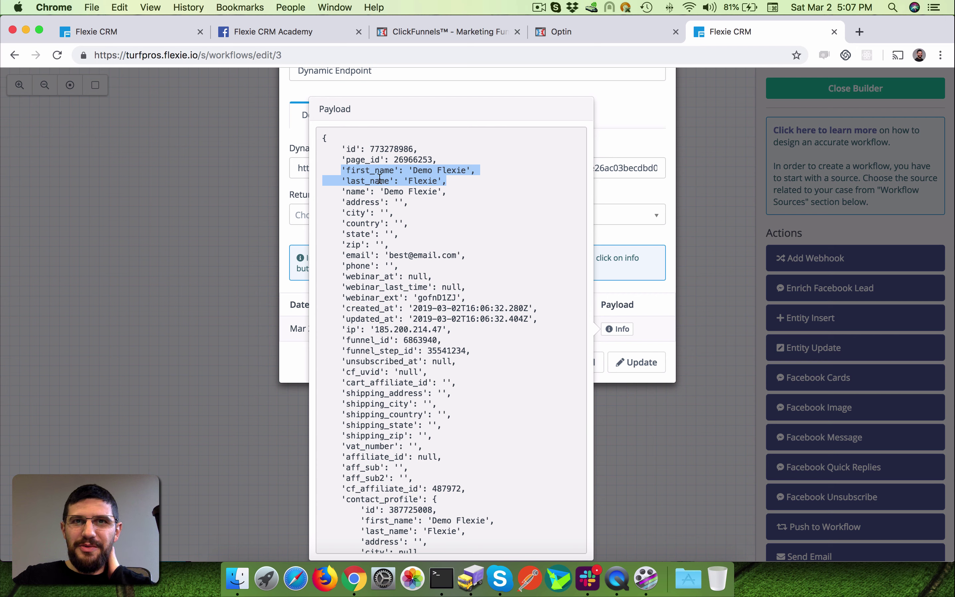
pyautogui.moveTo(342, 170); pyautogui.dragTo(471, 170)
pyautogui.doubleClick(423, 180)
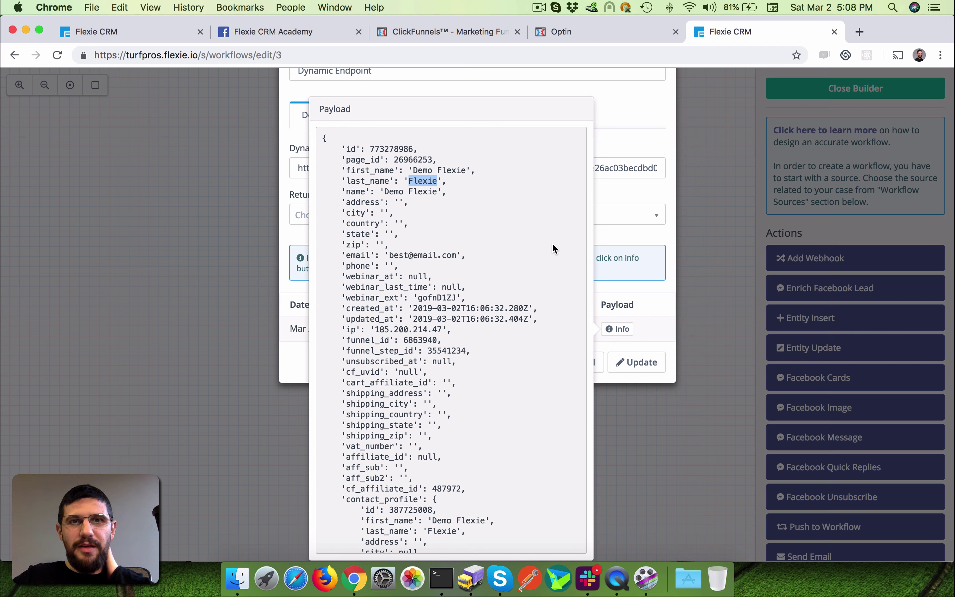
pyautogui.moveTo(332, 166); pyautogui.dragTo(507, 182)
pyautogui.moveTo(342, 255); pyautogui.dragTo(498, 257)
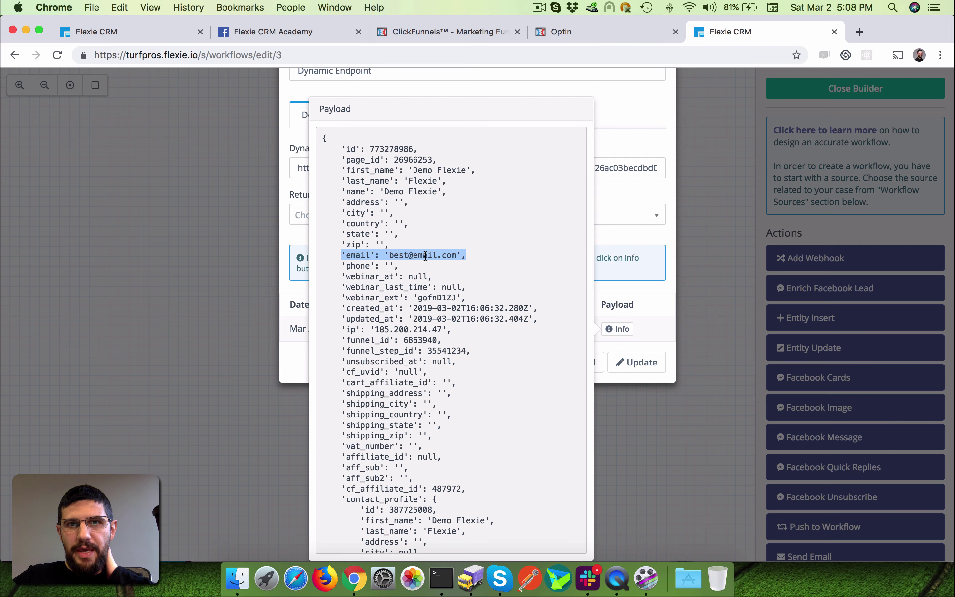
pyautogui.moveTo(352, 272); pyautogui.dragTo(519, 381)
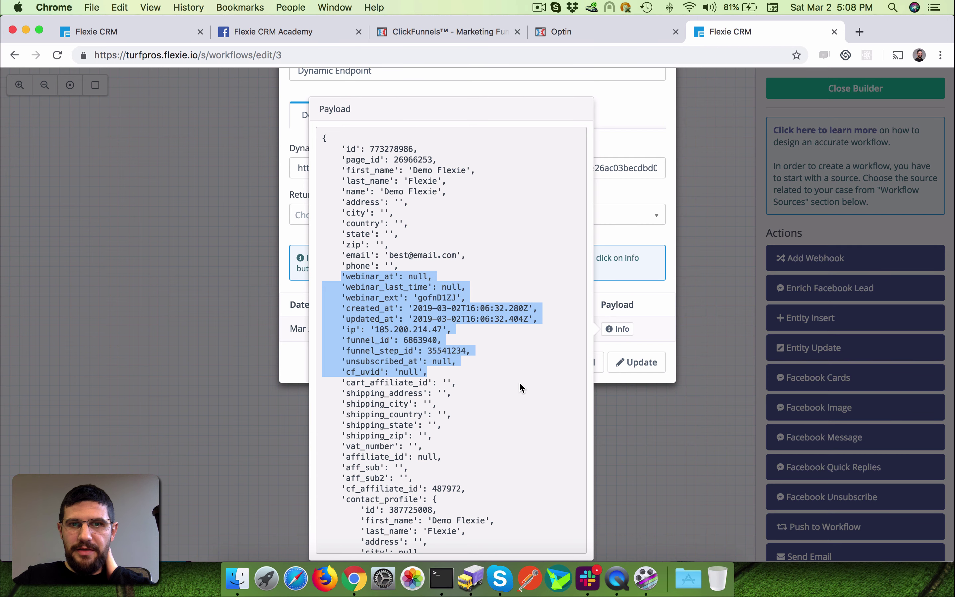
# - Locate the event field at the end of the payload, then close the payload view
pyautogui.scroll(-10, 520, 406)
pyautogui.scroll(15, 520, 406)
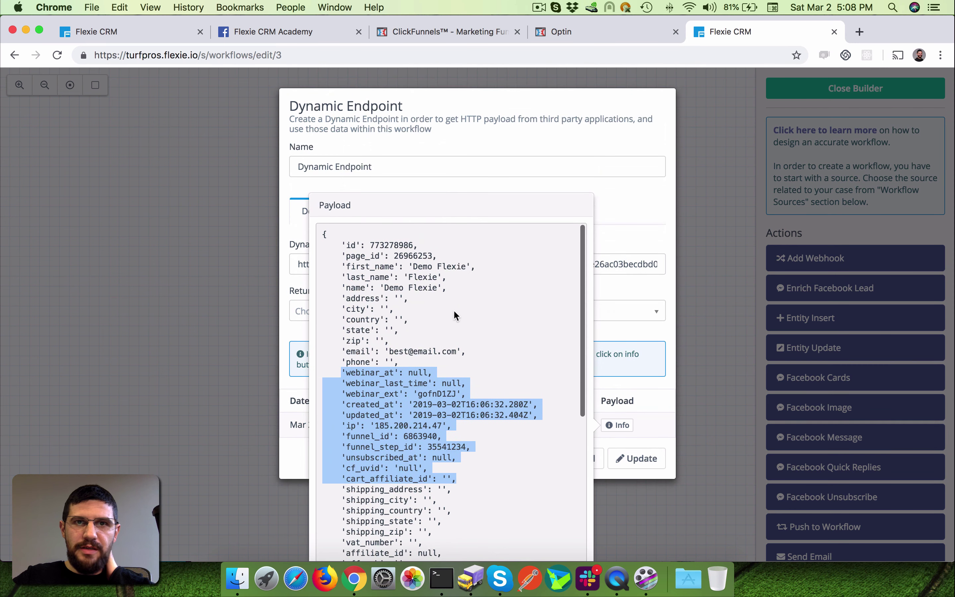
pyautogui.scroll(-4, 494, 320)
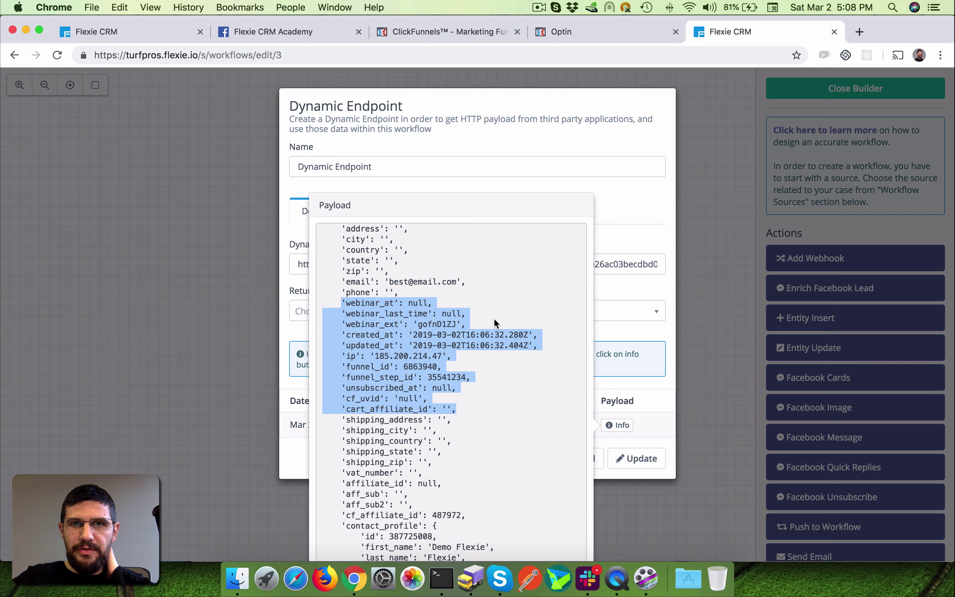
pyautogui.scroll(-20, 494, 320)
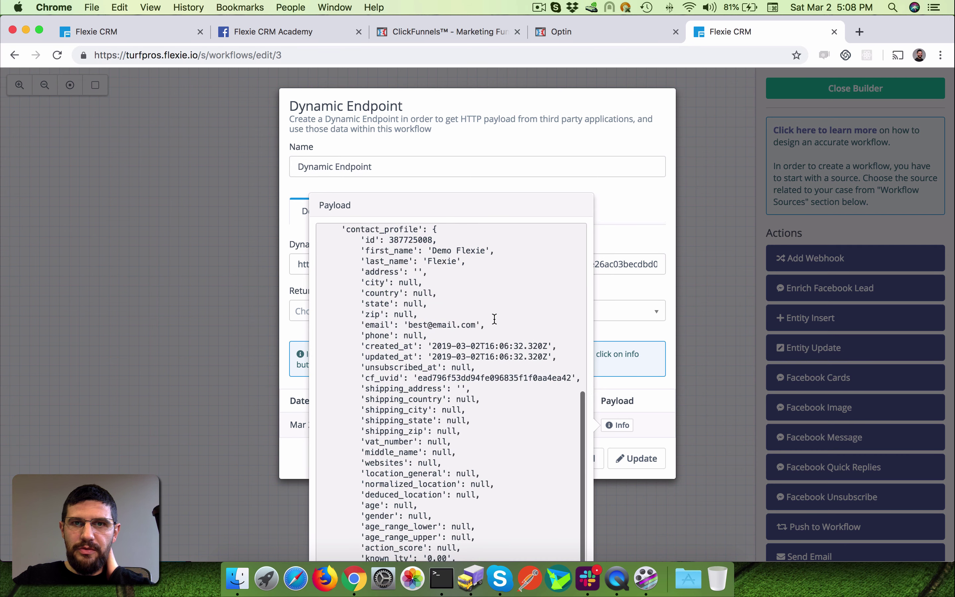
pyautogui.scroll(-5, 493, 317)
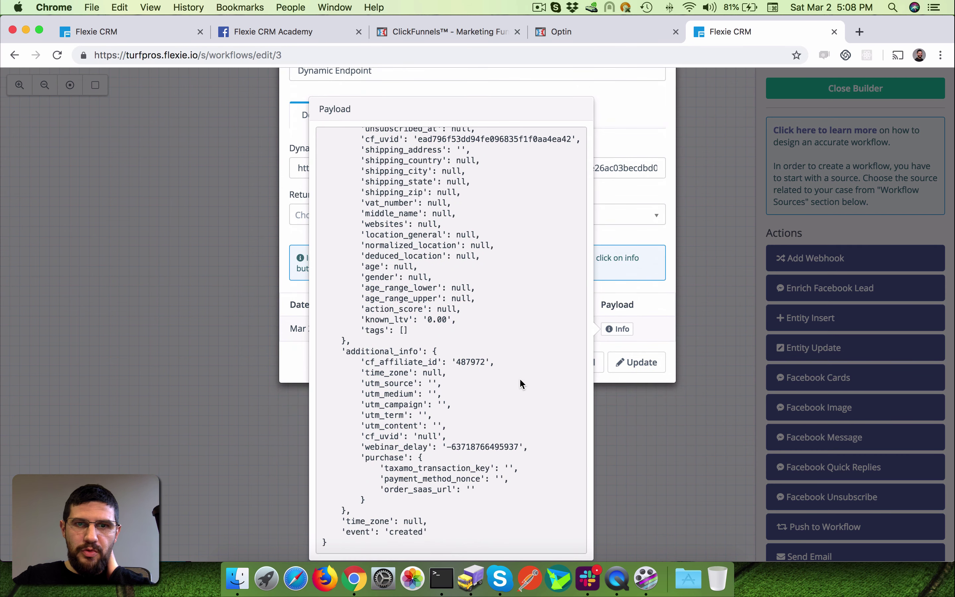
pyautogui.scroll(3, 522, 377)
pyautogui.scroll(-3, 522, 377)
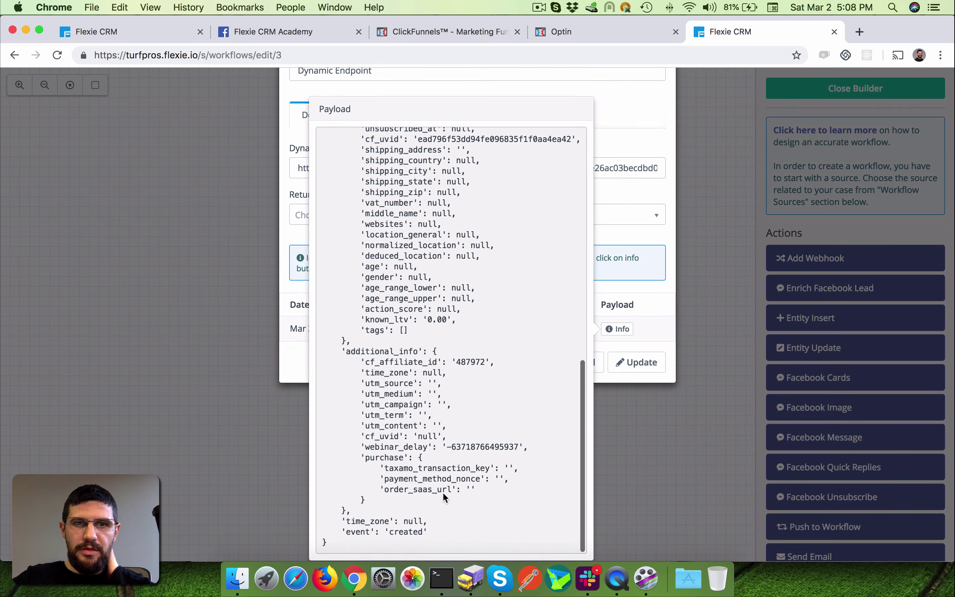
pyautogui.moveTo(337, 531); pyautogui.dragTo(503, 525)
pyautogui.click(620, 399)
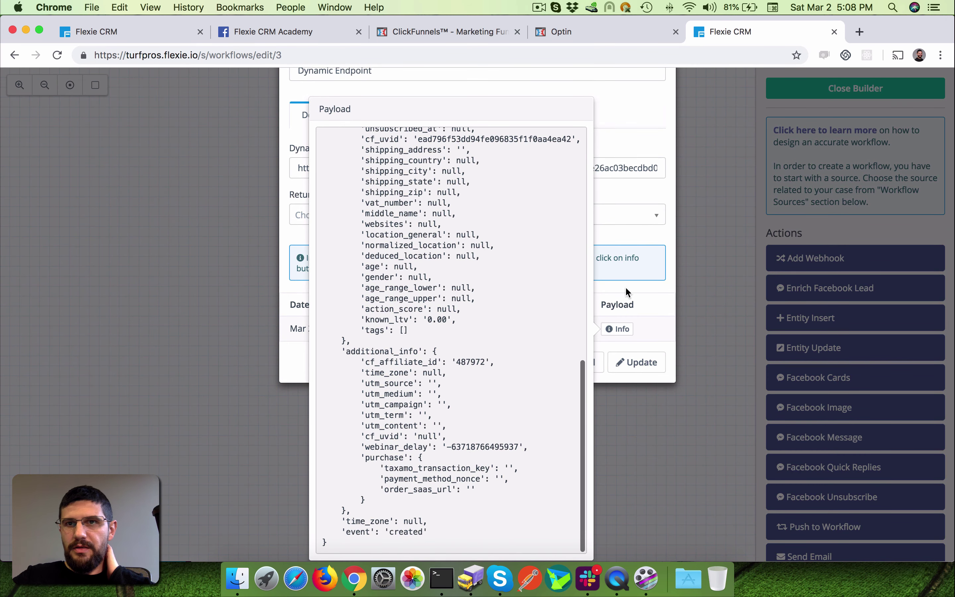
pyautogui.click(616, 328)
# - Save the Dynamic Endpoint settings and add an Entity Insert step with Lead as entity
pyautogui.click(637, 458)
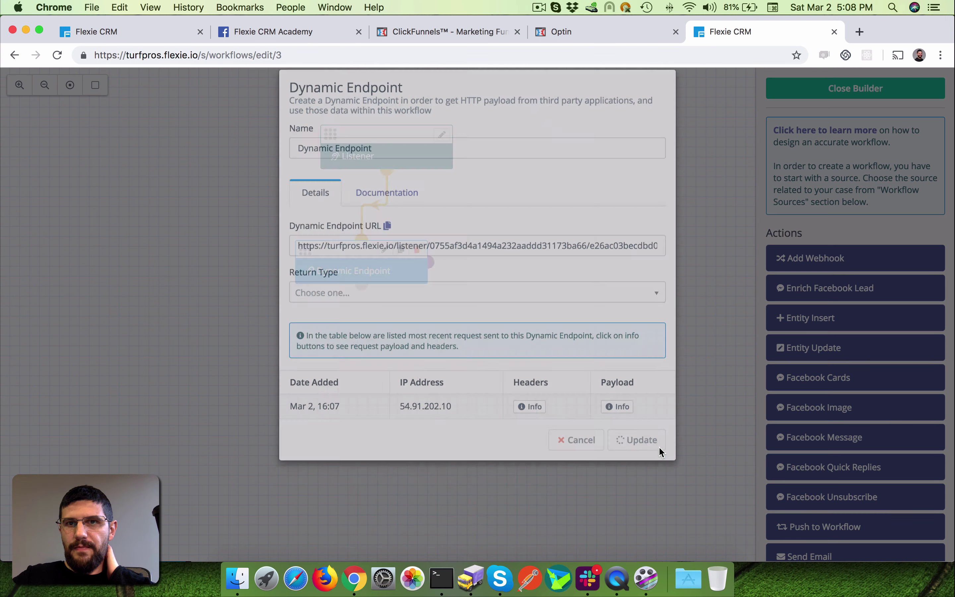
pyautogui.moveTo(362, 242); pyautogui.dragTo(340, 230)
pyautogui.moveTo(817, 330); pyautogui.dragTo(301, 357)
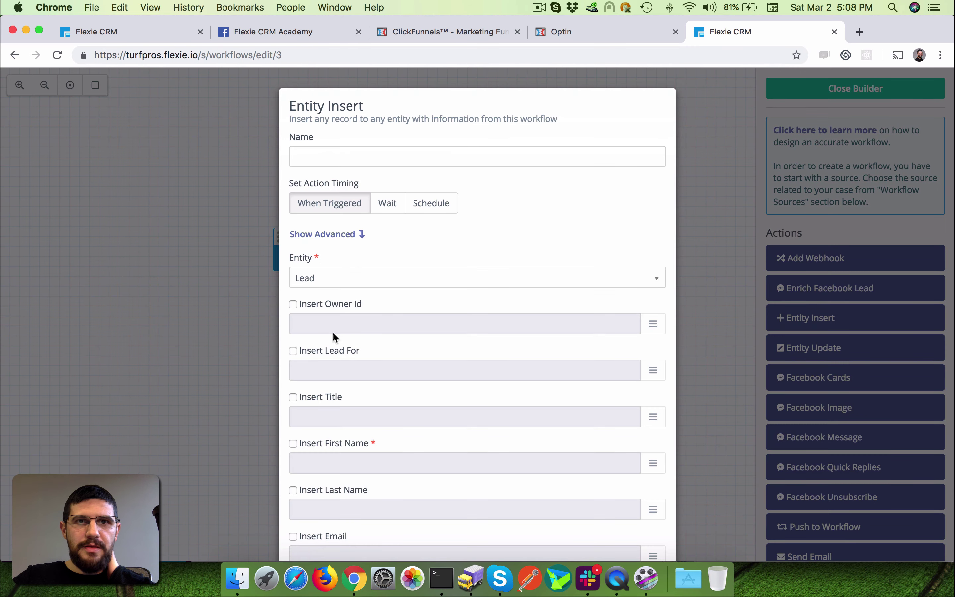
pyautogui.click(322, 282)
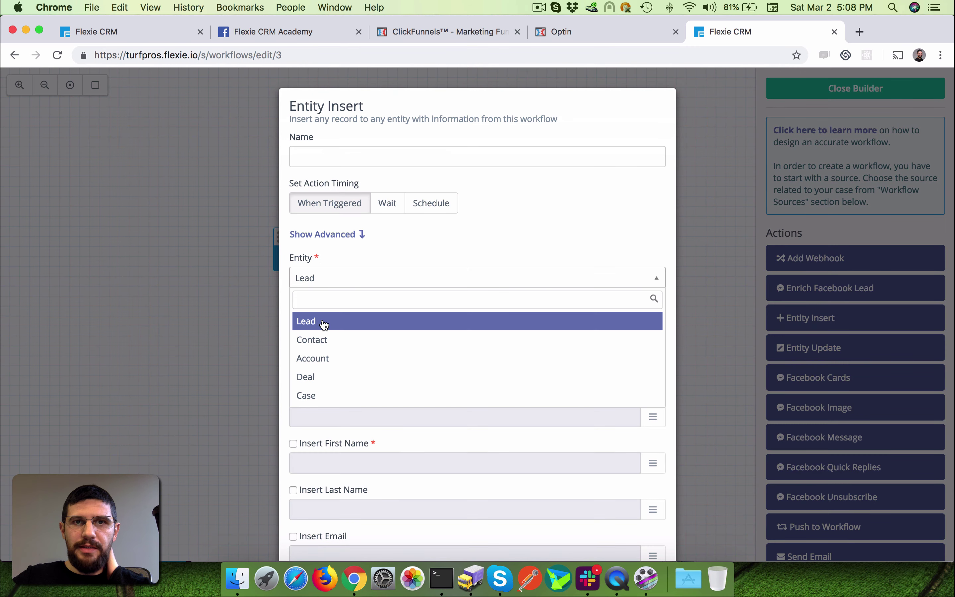
pyautogui.click(371, 327)
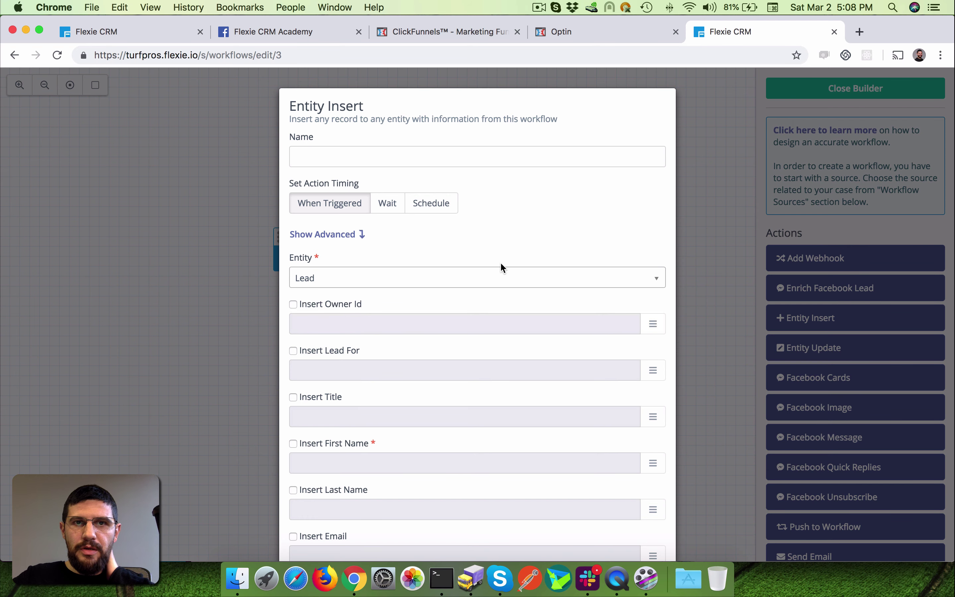
pyautogui.scroll(-5, 503, 269)
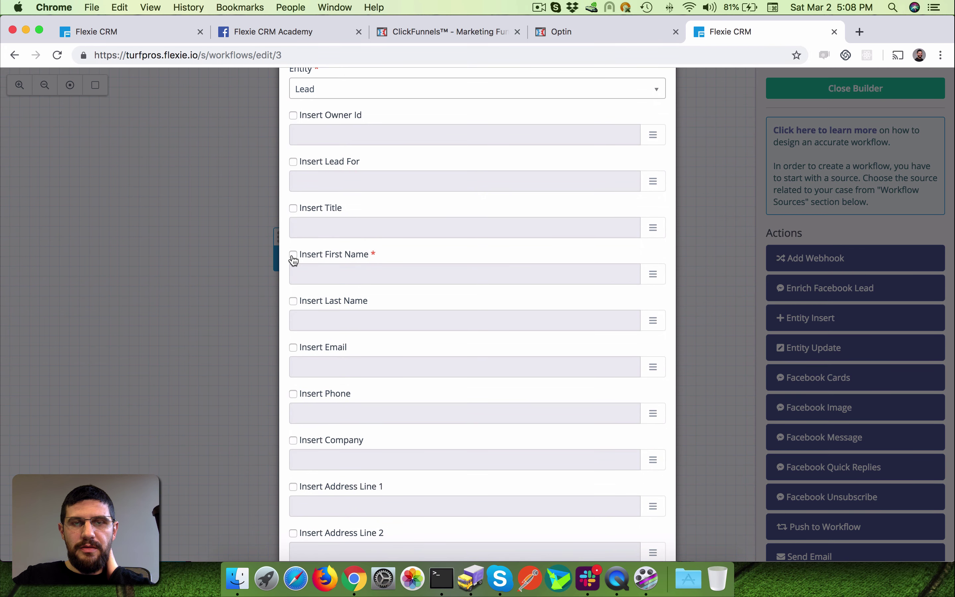
# - Map the lead's first name and last name to the payload's first_name and last_name
pyautogui.click(293, 255)
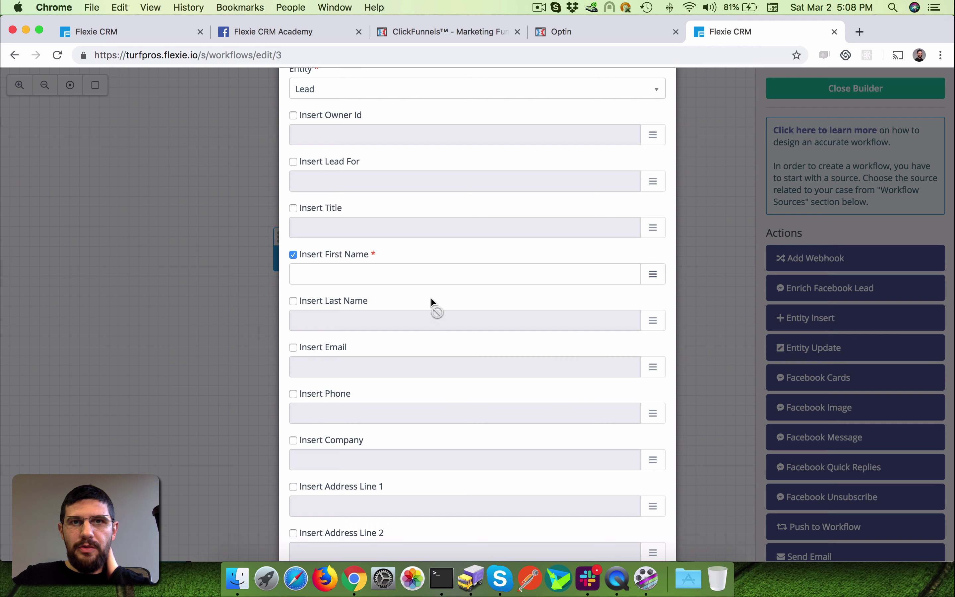
pyautogui.click(654, 277)
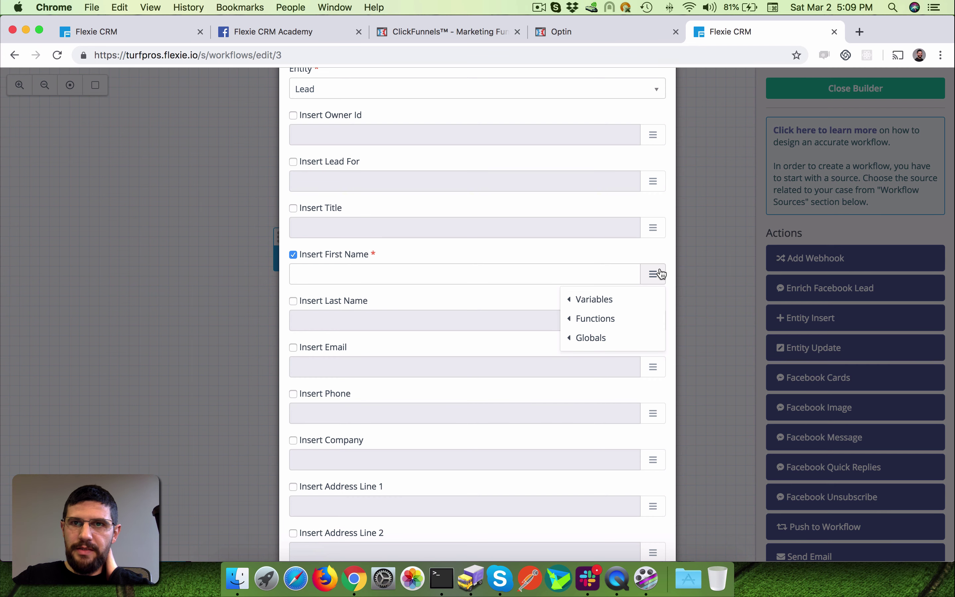
pyautogui.moveTo(633, 296)
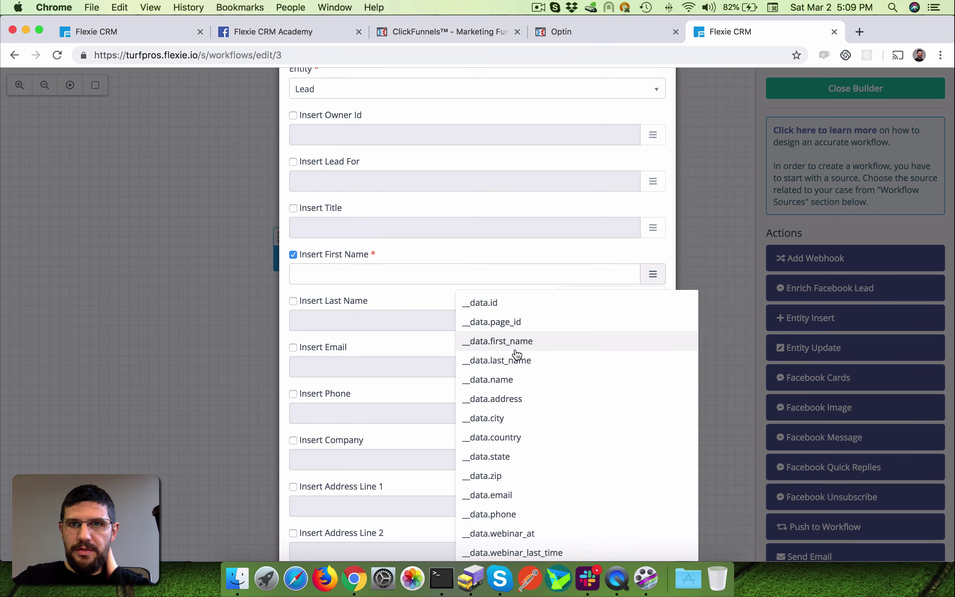
pyautogui.click(489, 344)
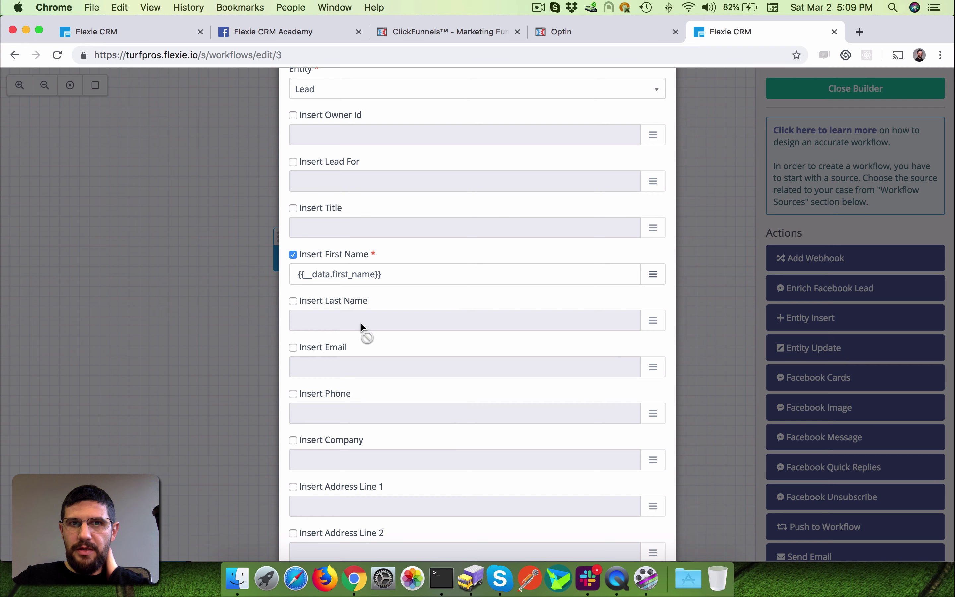
pyautogui.click(293, 301)
pyautogui.click(653, 321)
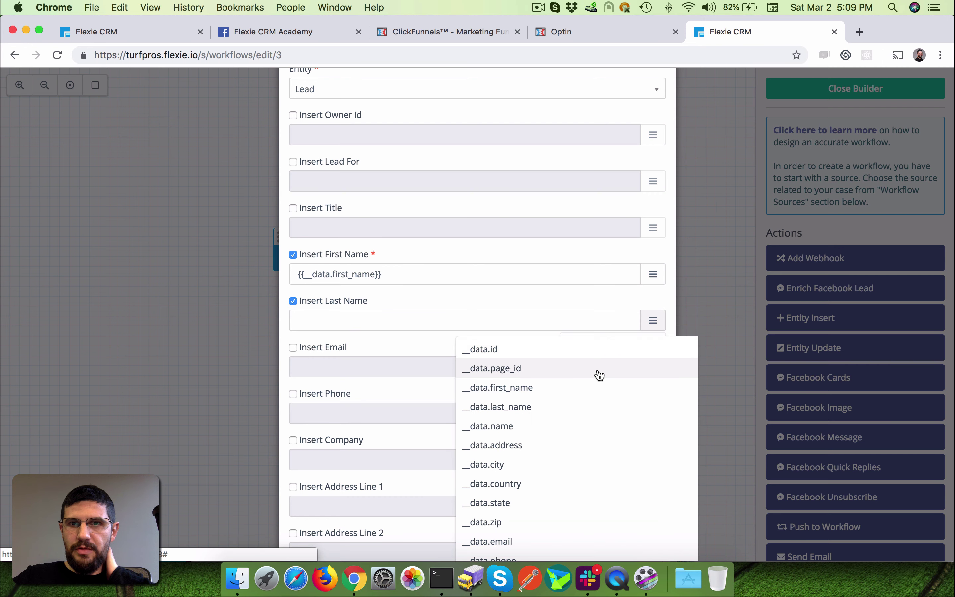
pyautogui.click(572, 404)
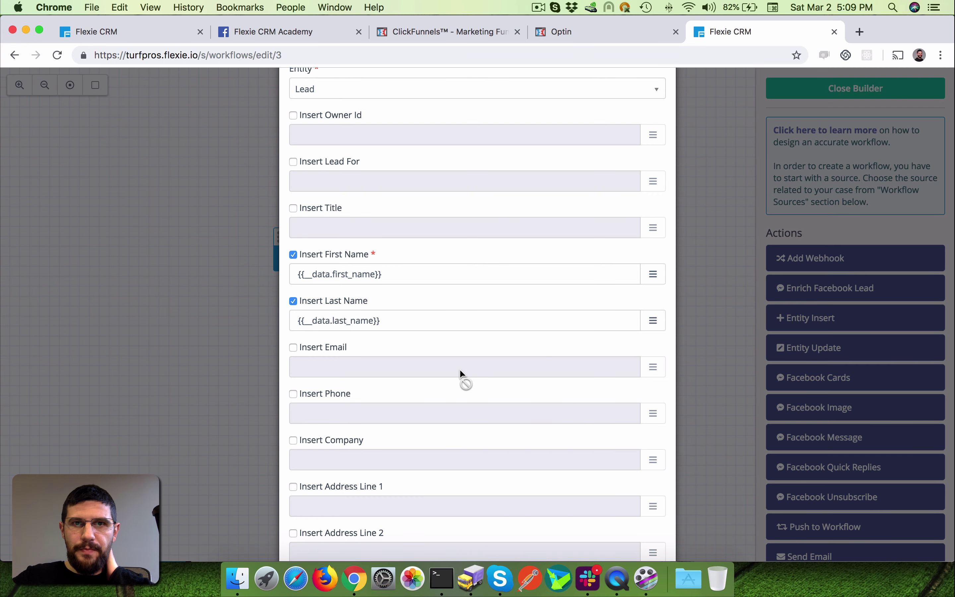
# - Map the lead's email to __data.email and add the Entity Insert action
pyautogui.click(292, 348)
pyautogui.click(653, 367)
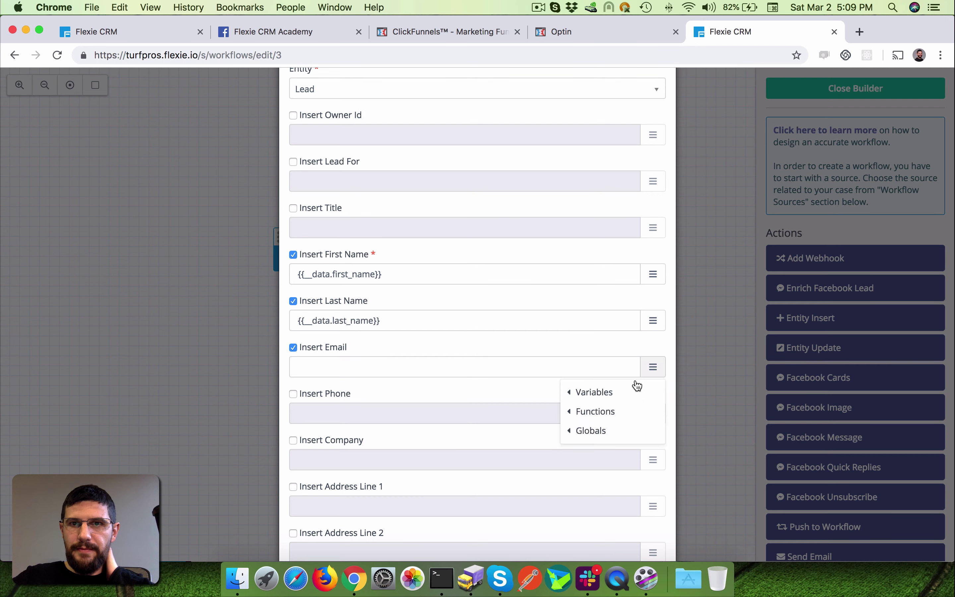
pyautogui.moveTo(635, 389)
pyautogui.scroll(-3, 529, 486)
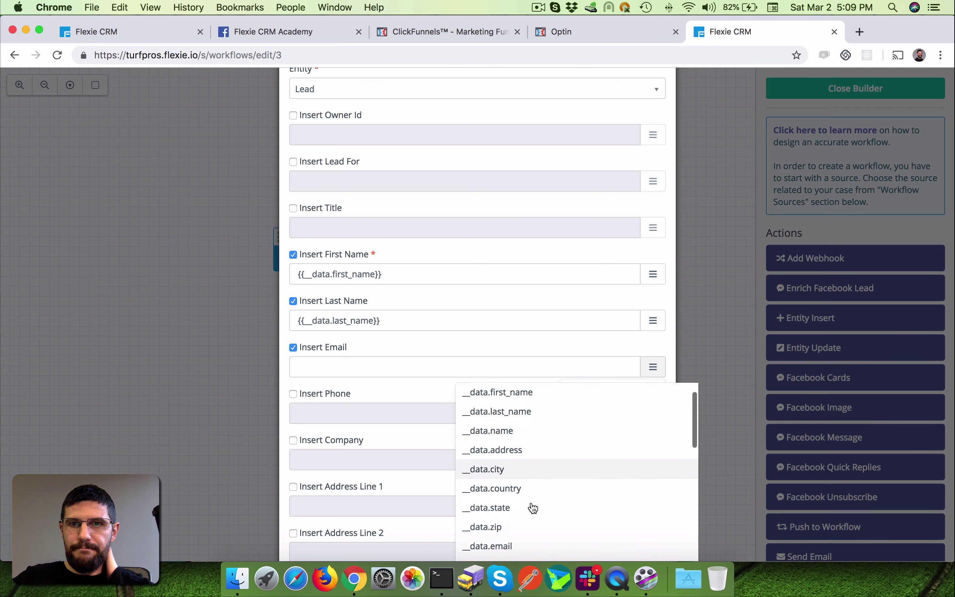
pyautogui.click(509, 474)
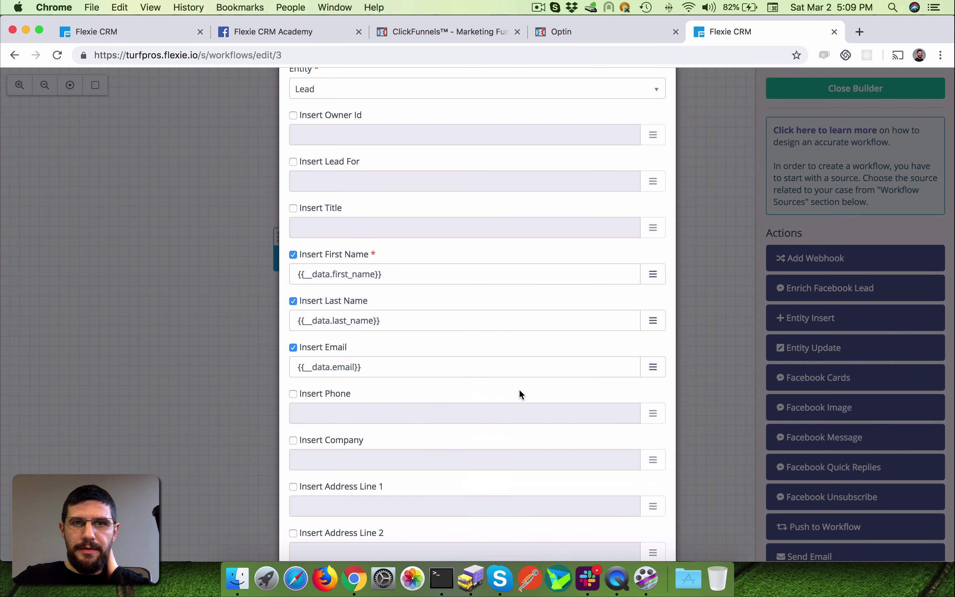
pyautogui.scroll(-15, 519, 393)
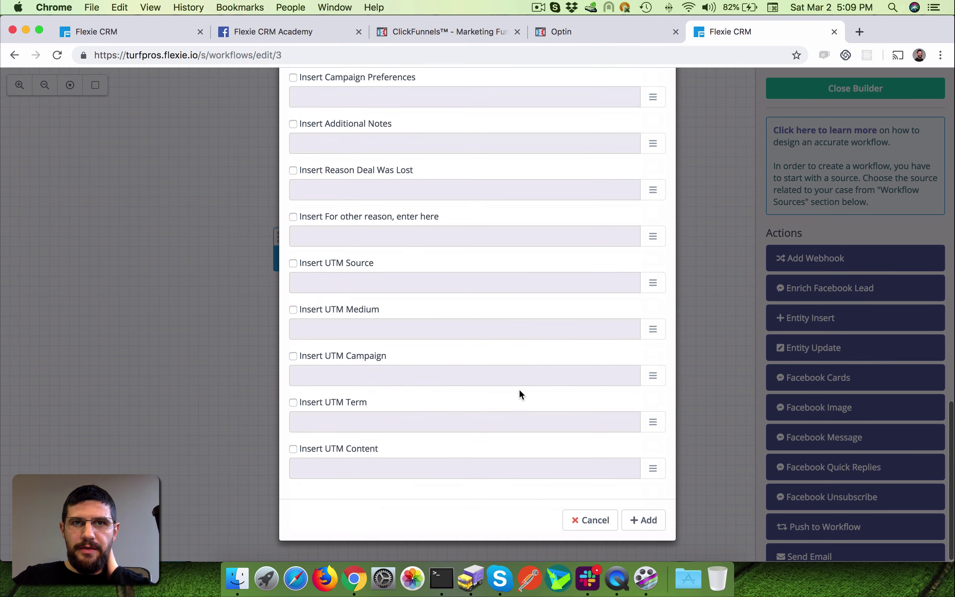
pyautogui.click(651, 520)
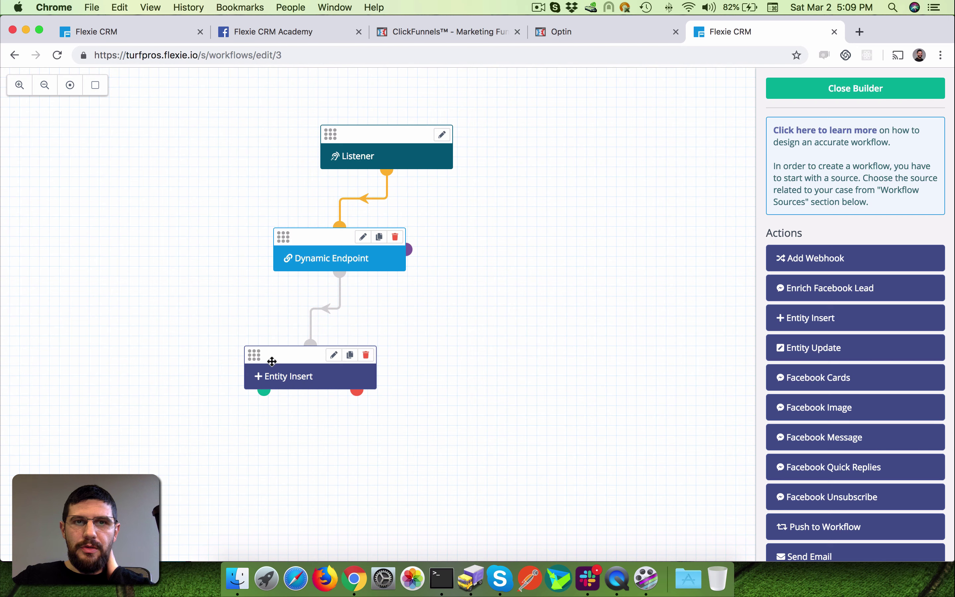
# - Position Entity Insert below Dynamic Endpoint and drop a linked Entity Update action on the canvas
pyautogui.moveTo(272, 362); pyautogui.dragTo(251, 354)
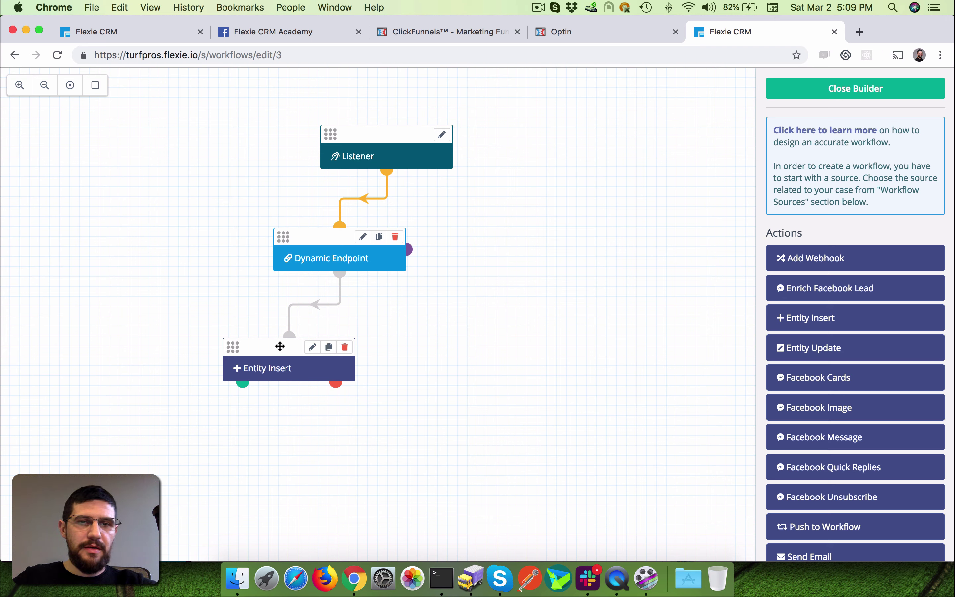
pyautogui.moveTo(280, 346); pyautogui.dragTo(235, 335)
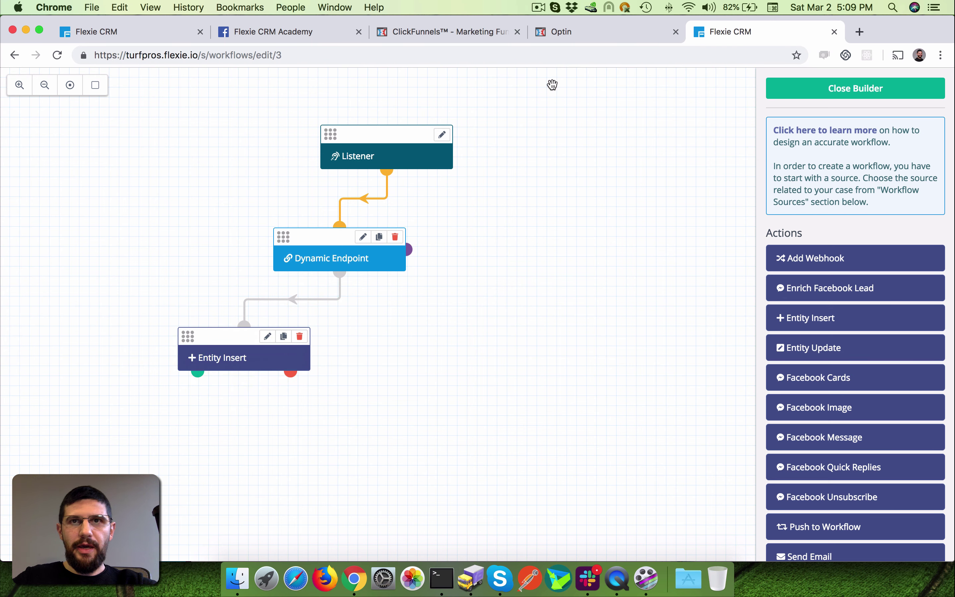
pyautogui.click(608, 35)
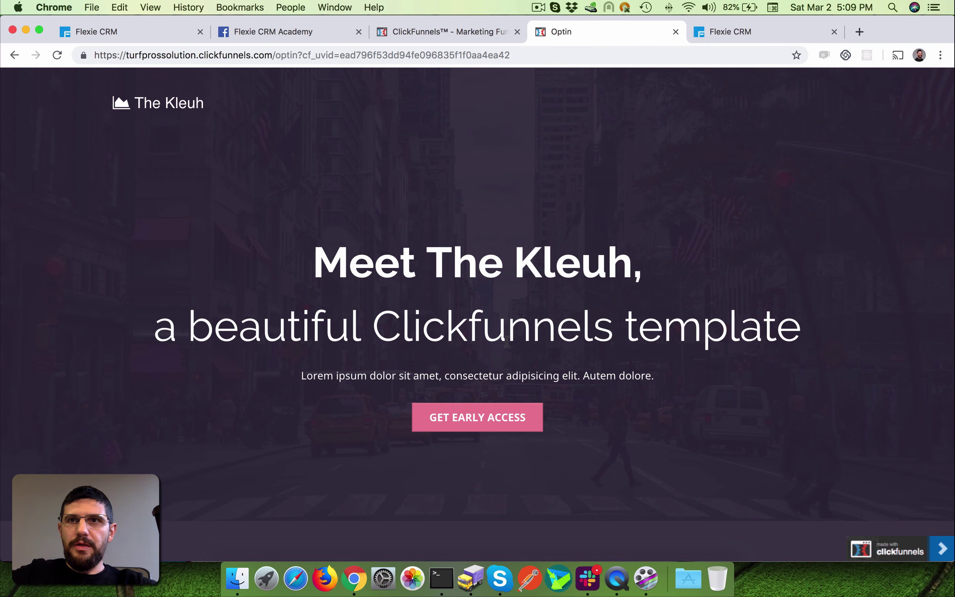
pyautogui.click(801, 38)
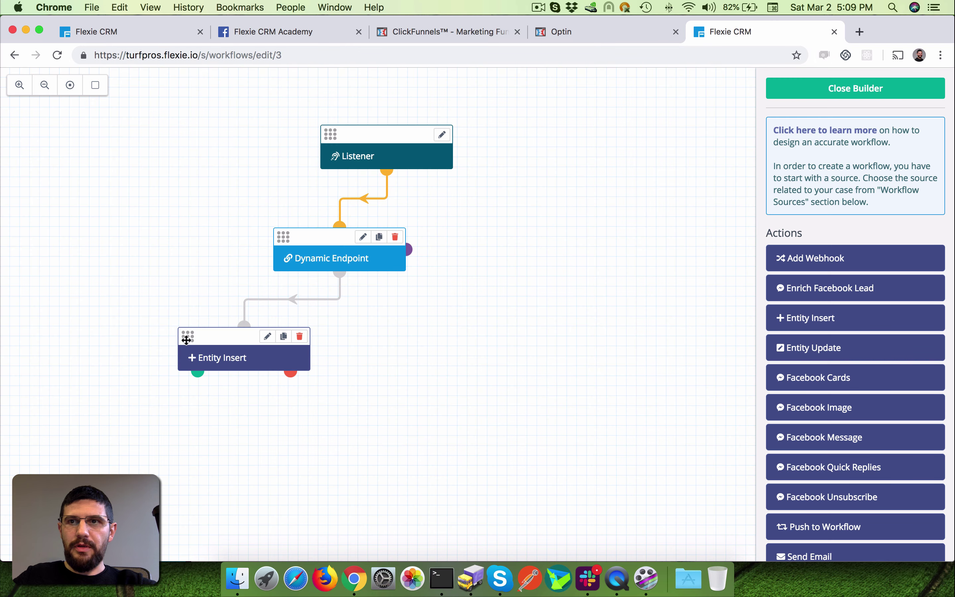
pyautogui.moveTo(187, 340); pyautogui.dragTo(201, 352)
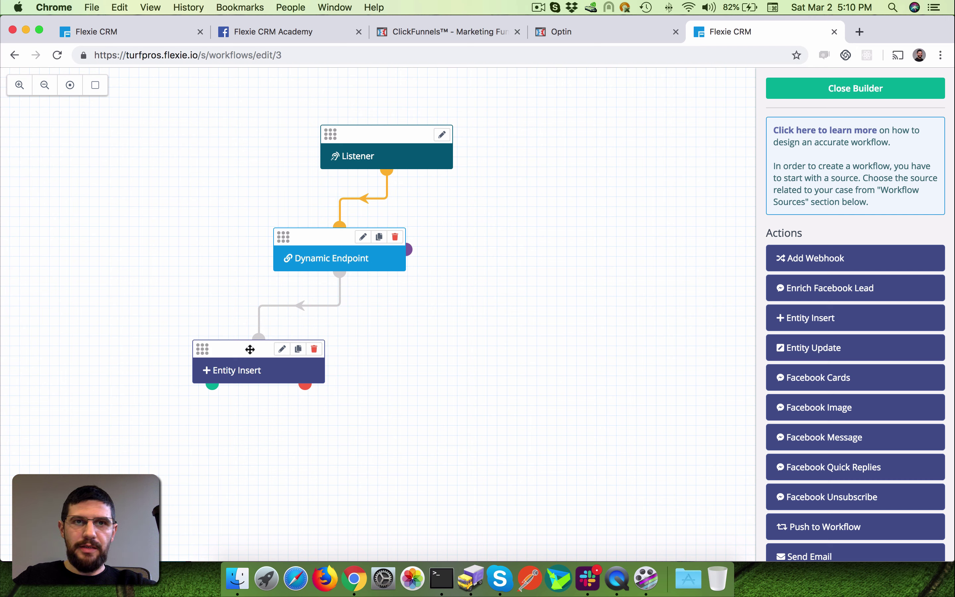
pyautogui.moveTo(250, 349); pyautogui.dragTo(250, 343)
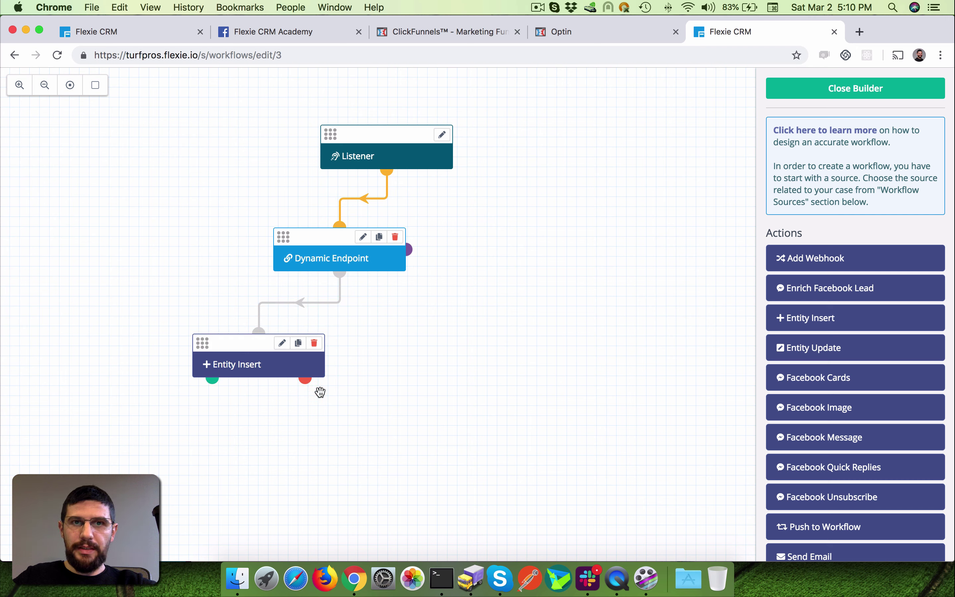
pyautogui.moveTo(305, 379); pyautogui.dragTo(470, 454)
pyautogui.moveTo(814, 348); pyautogui.dragTo(336, 466)
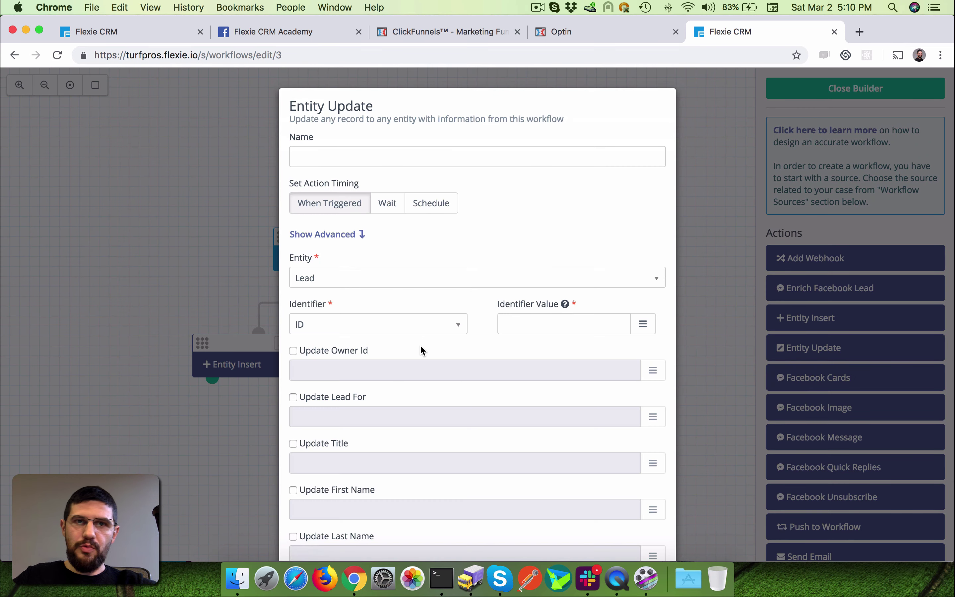
# - Cancel the Entity Update form and nudge the Entity Insert node into place
pyautogui.scroll(-15, 419, 347)
pyautogui.scroll(-8, 419, 346)
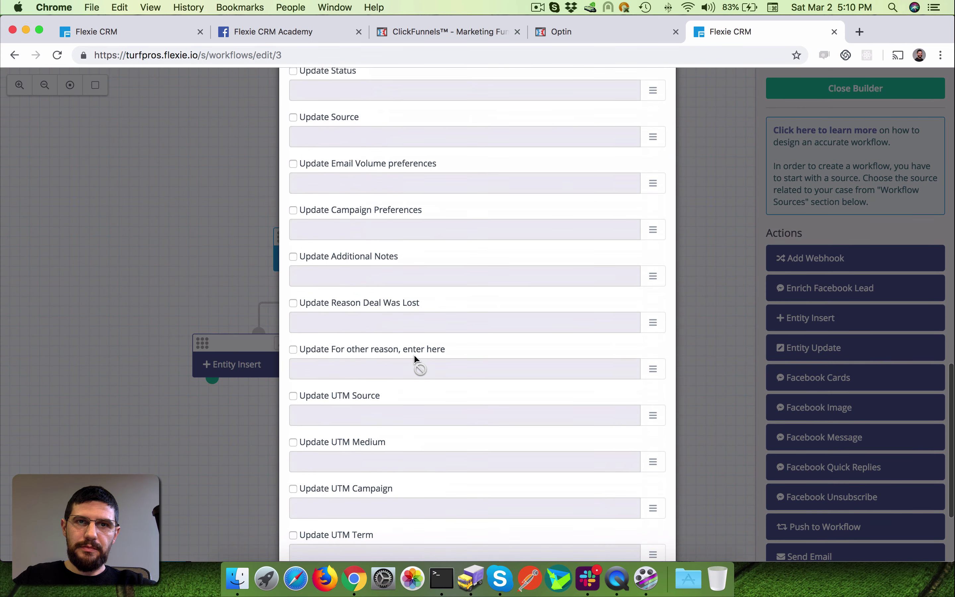
pyautogui.scroll(-5, 395, 342)
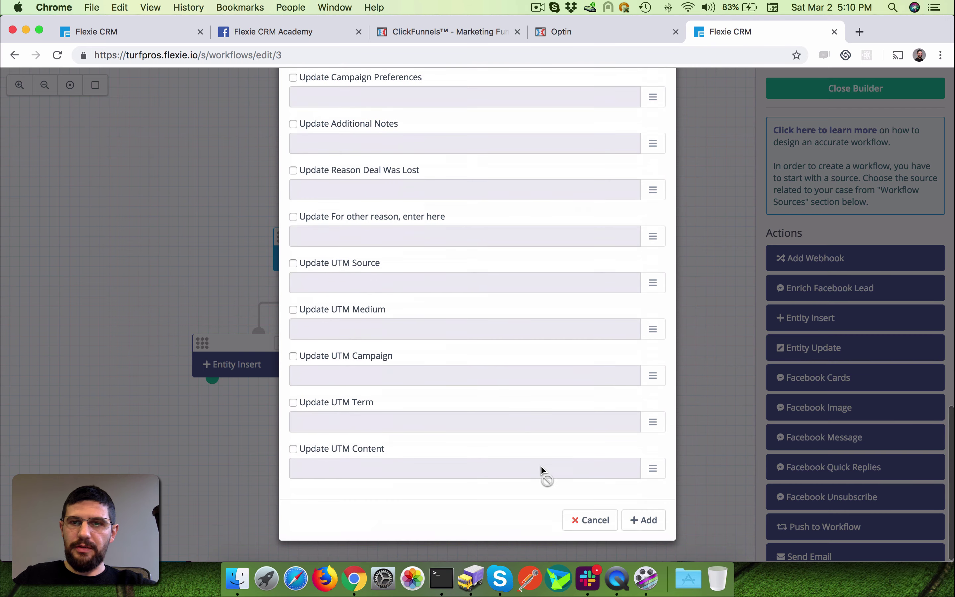
pyautogui.click(584, 519)
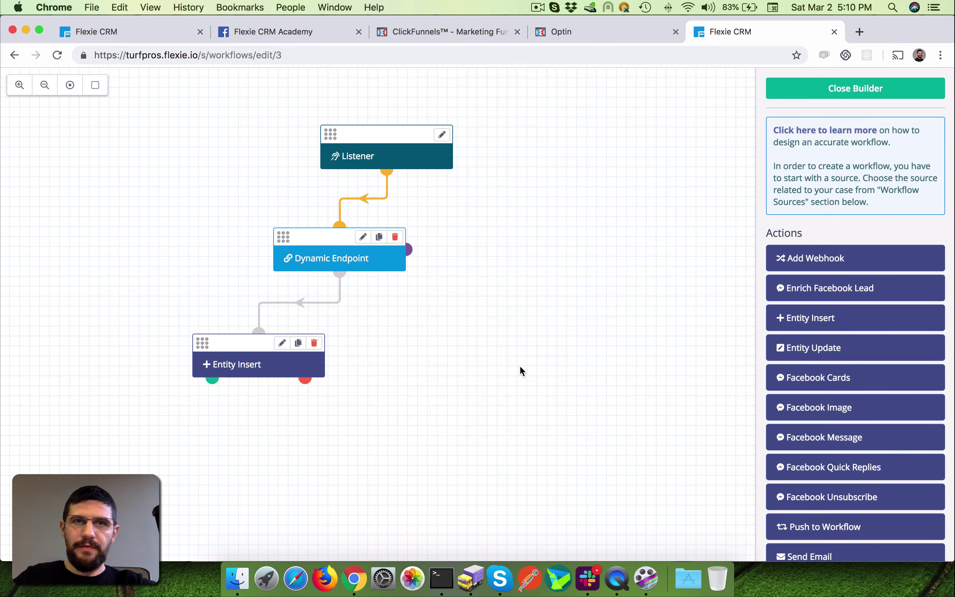
pyautogui.moveTo(203, 349); pyautogui.dragTo(213, 356)
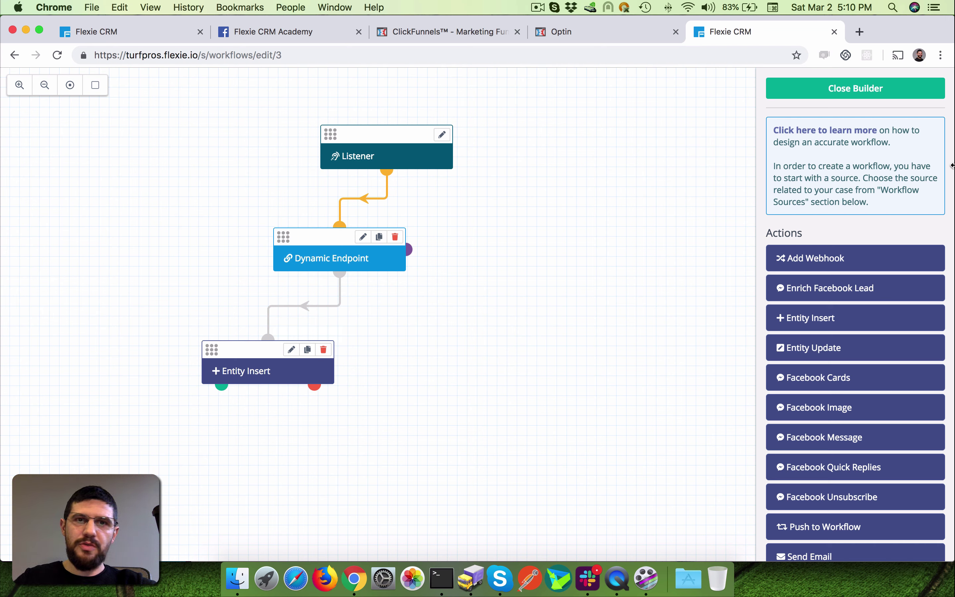
# - Go from the Demo Flexie webhook deliveries back to Active Funnel Webhooks and start a New Webhook
pyautogui.click(603, 33)
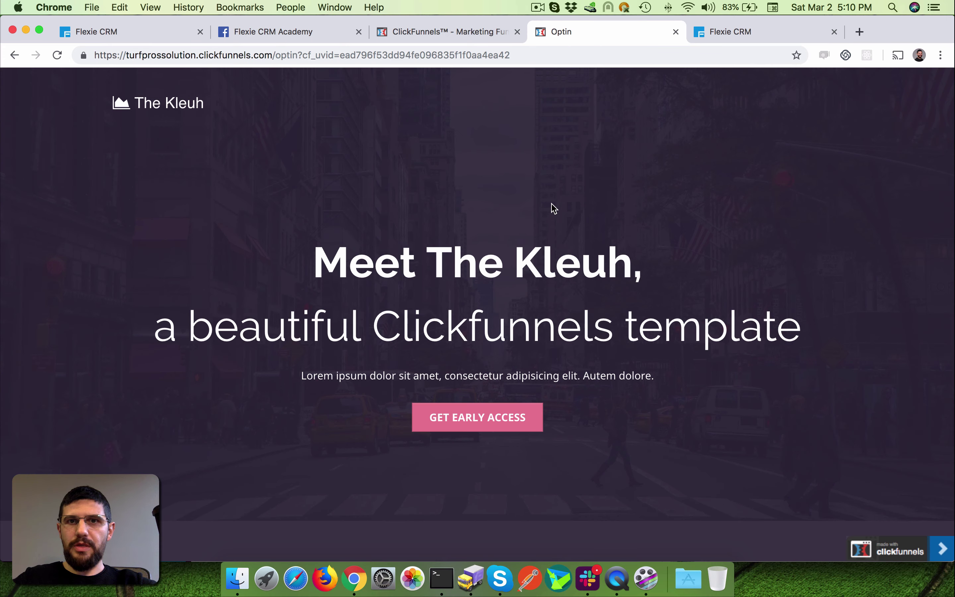
pyautogui.click(444, 25)
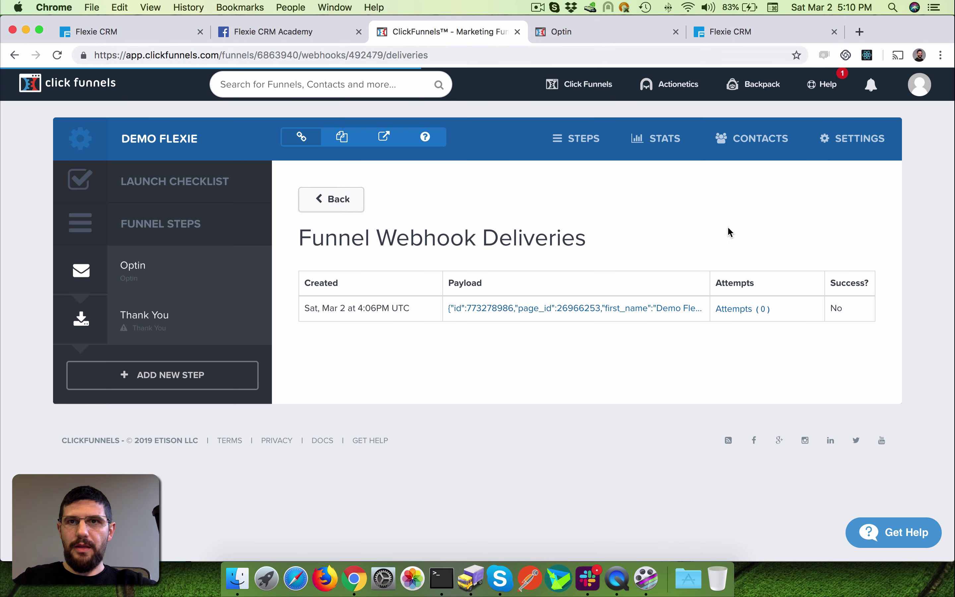
pyautogui.moveTo(300, 235); pyautogui.dragTo(746, 253)
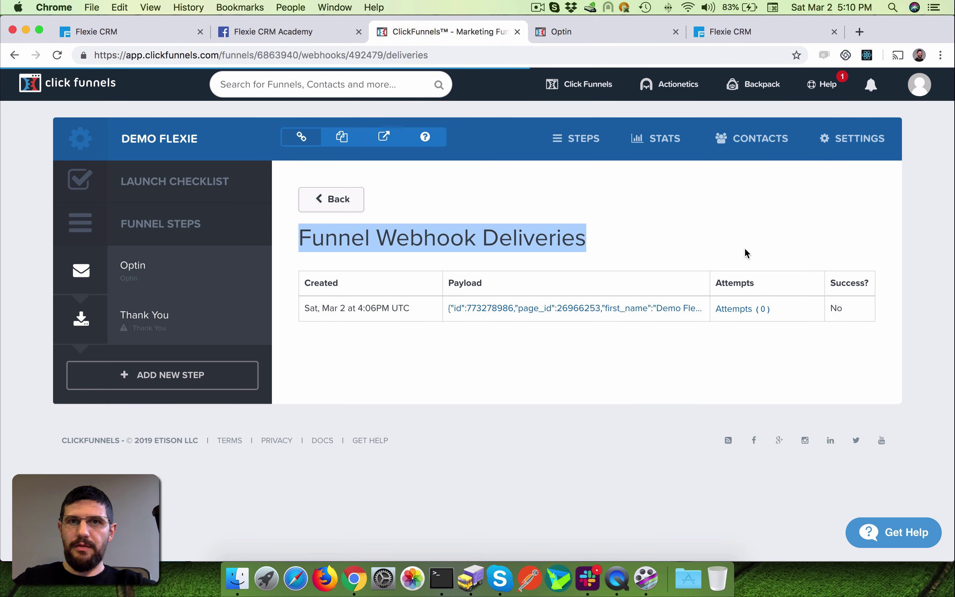
pyautogui.click(626, 361)
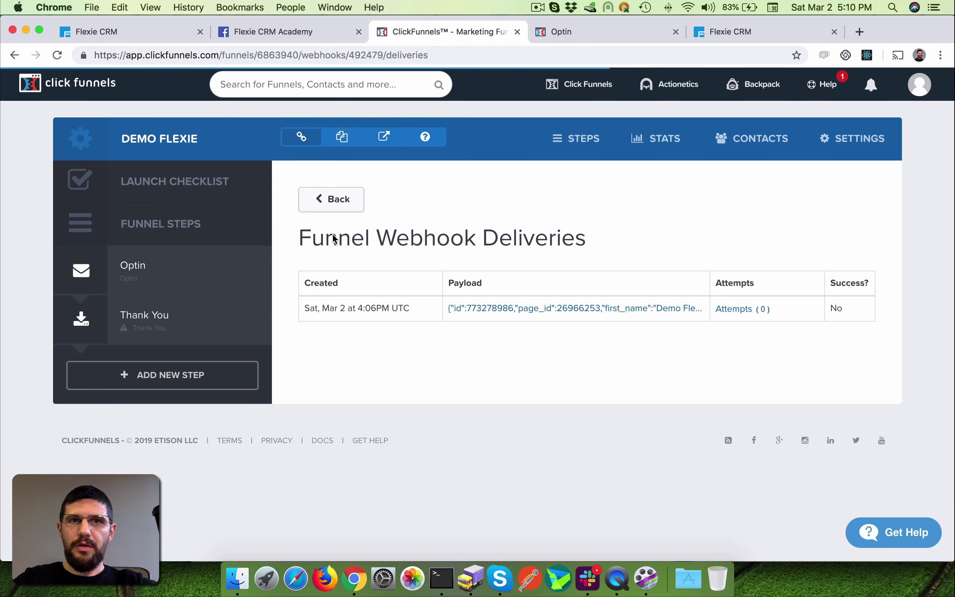
pyautogui.click(324, 207)
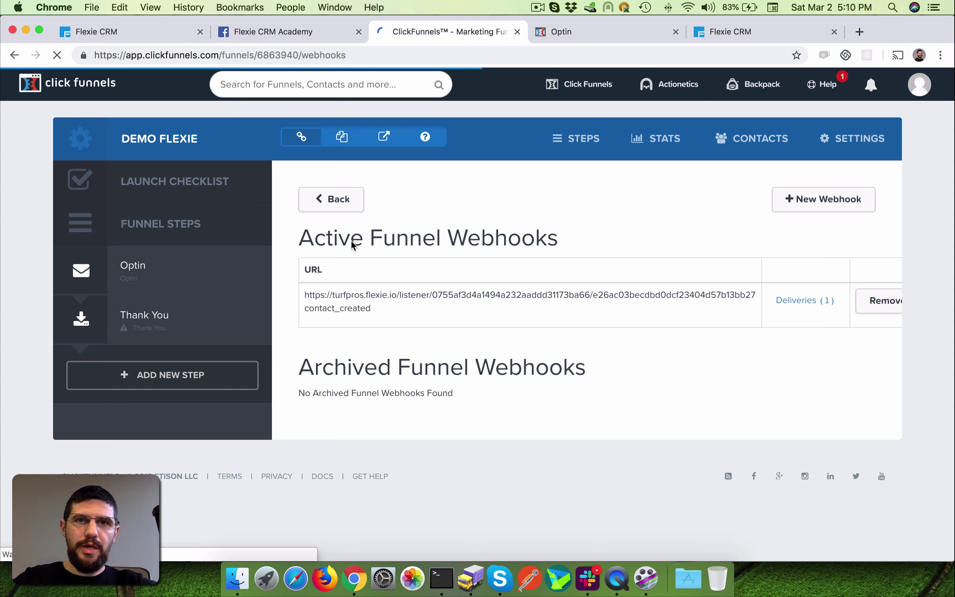
pyautogui.moveTo(302, 238); pyautogui.dragTo(610, 232)
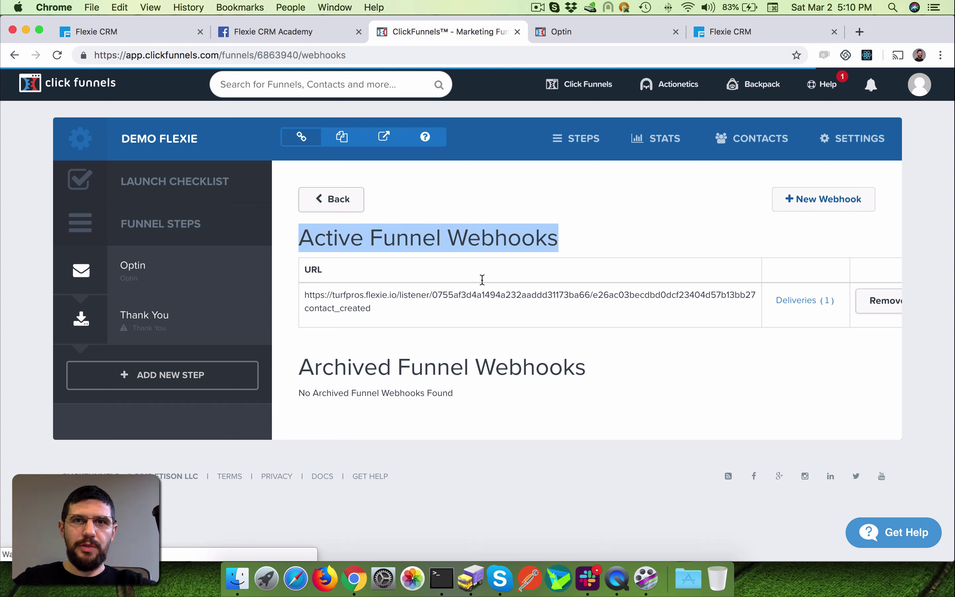
pyautogui.click(863, 187)
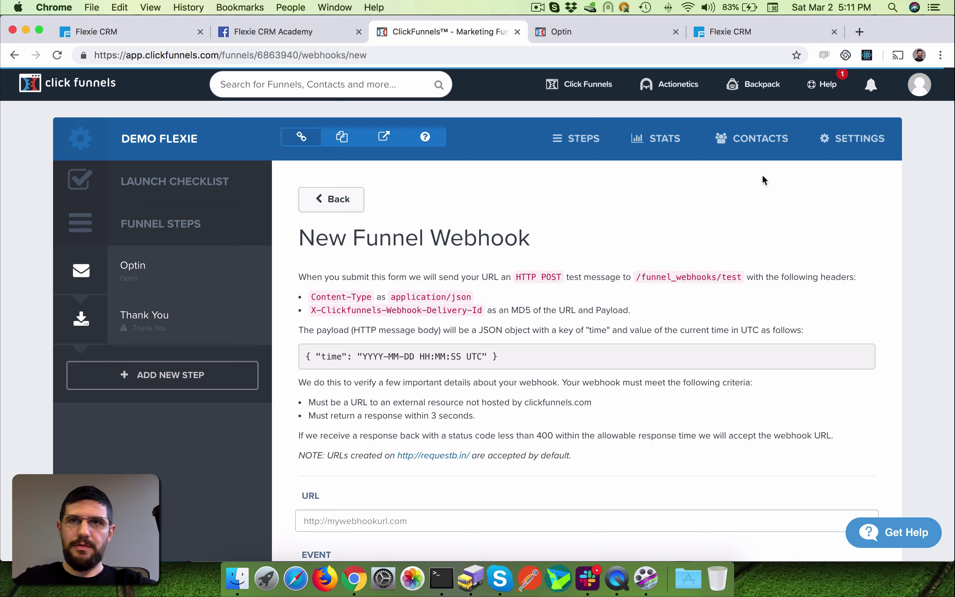
pyautogui.scroll(-10, 761, 176)
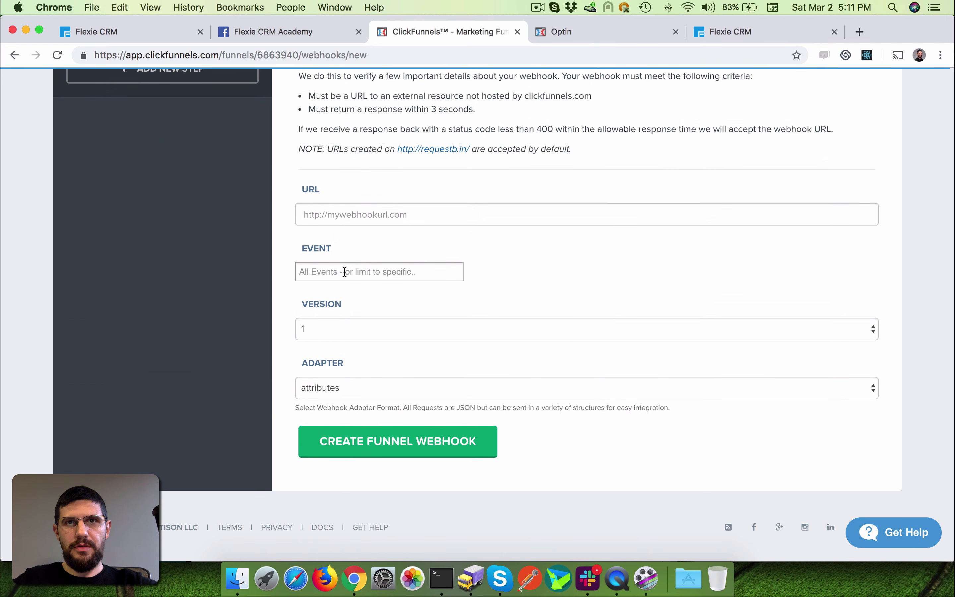
pyautogui.click(344, 271)
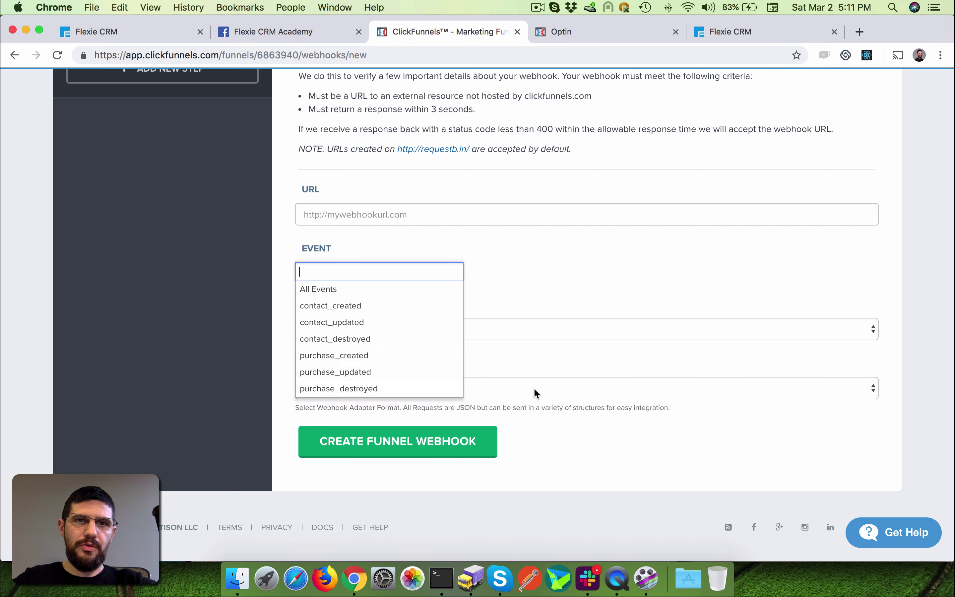
pyautogui.click(538, 285)
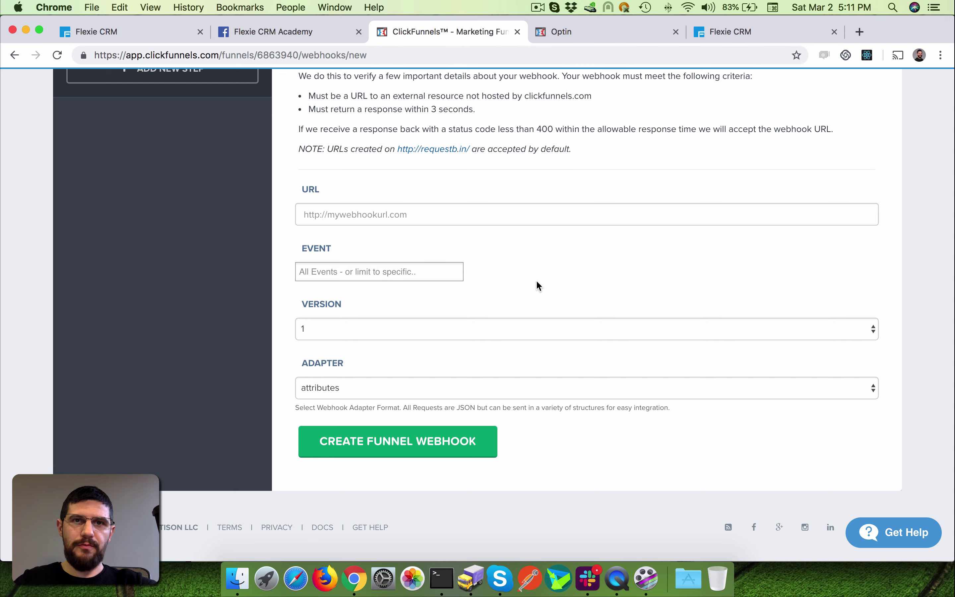
pyautogui.scroll(10, 538, 285)
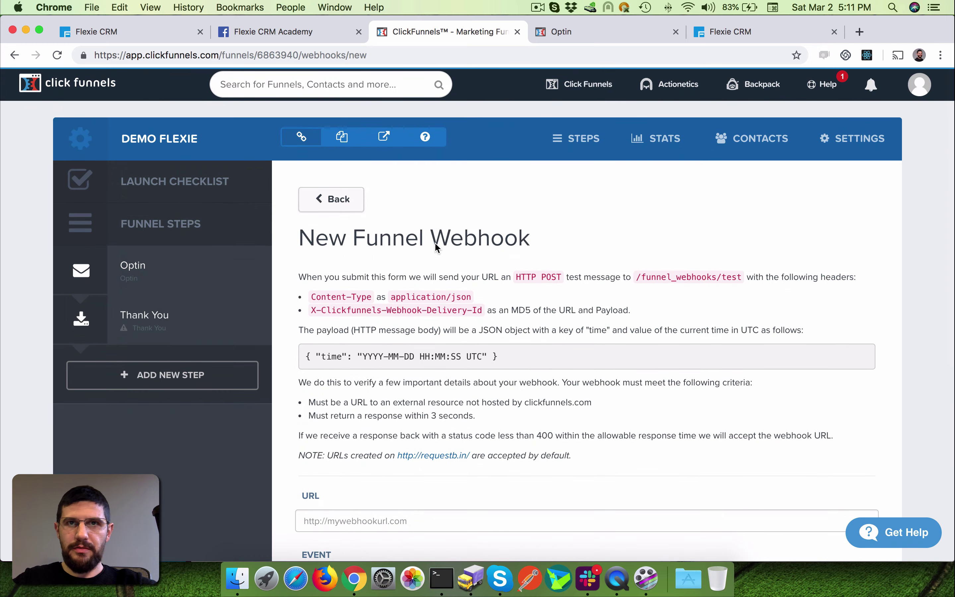
# - Reopen Flexie CRM's Dynamic Endpoint settings showing the listener URL and Mar 2, 16:07 request
pyautogui.click(606, 36)
pyautogui.click(768, 31)
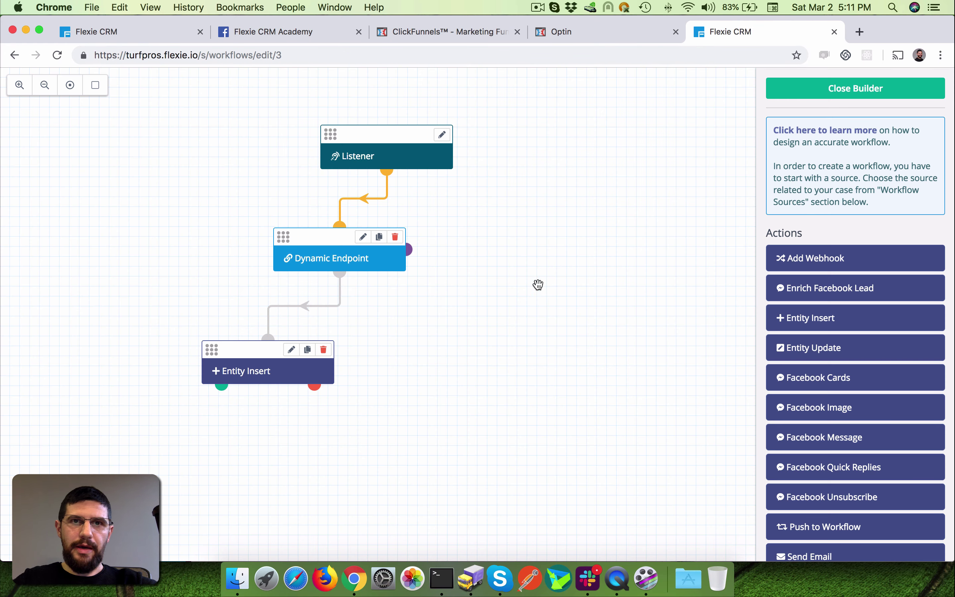
pyautogui.click(363, 238)
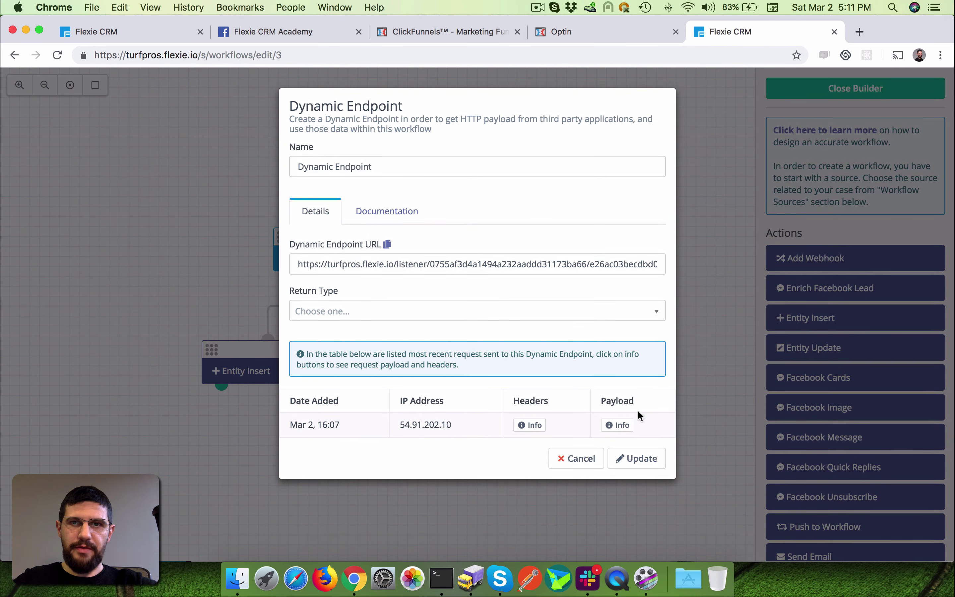